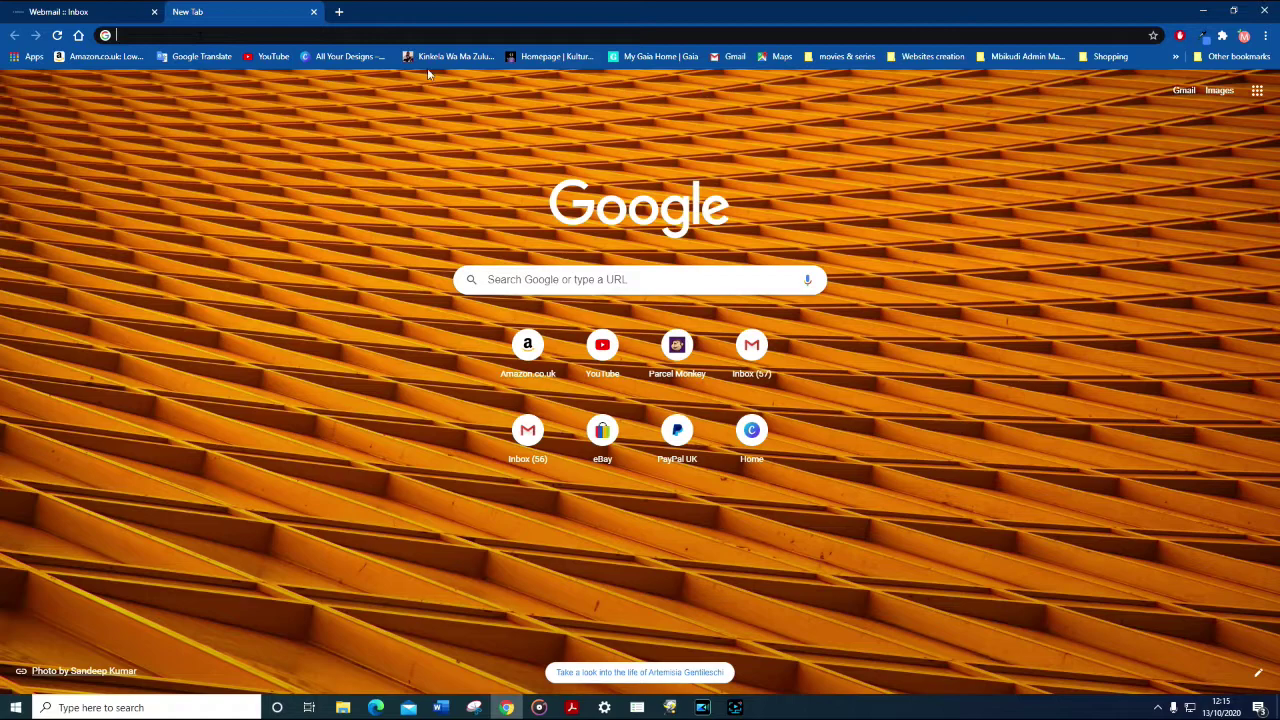
In Webmail, open the Confirm Your Account email, then the Chapitre 0 Amen Compilation enrollment email.
{"action": "left_click", "coordinate": [96, 9]}
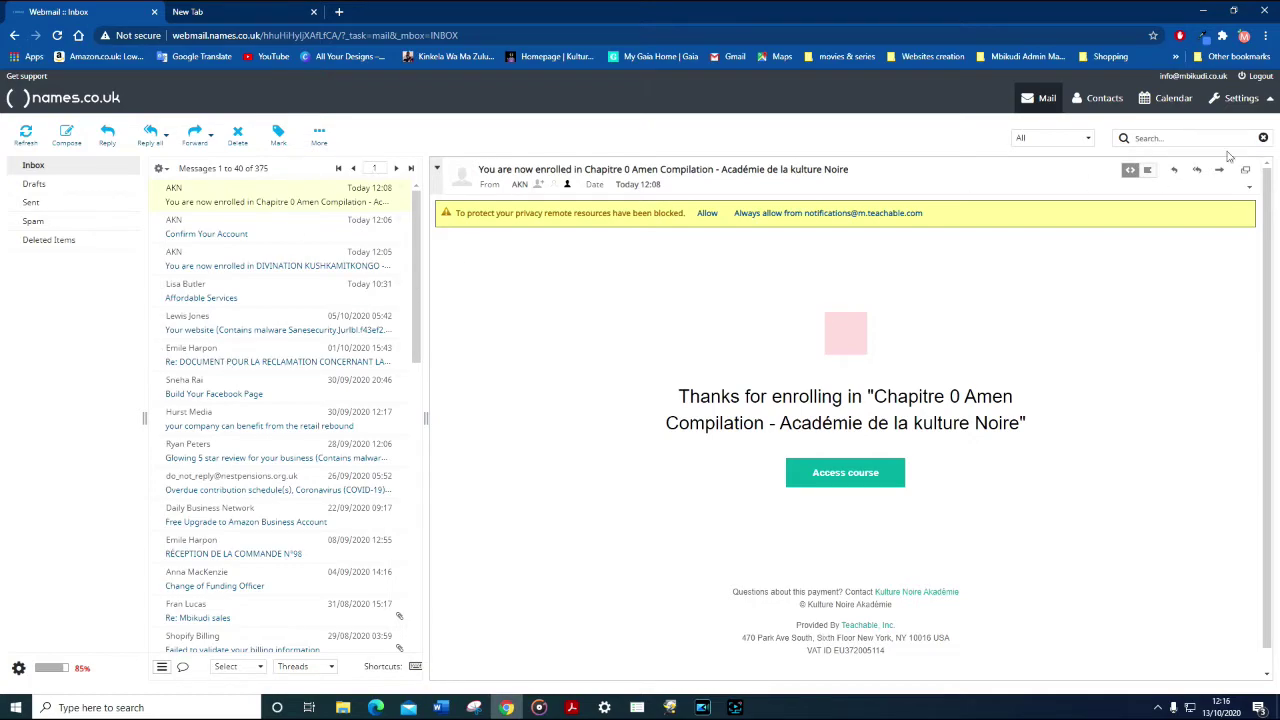
{"action": "left_click", "coordinate": [227, 234]}
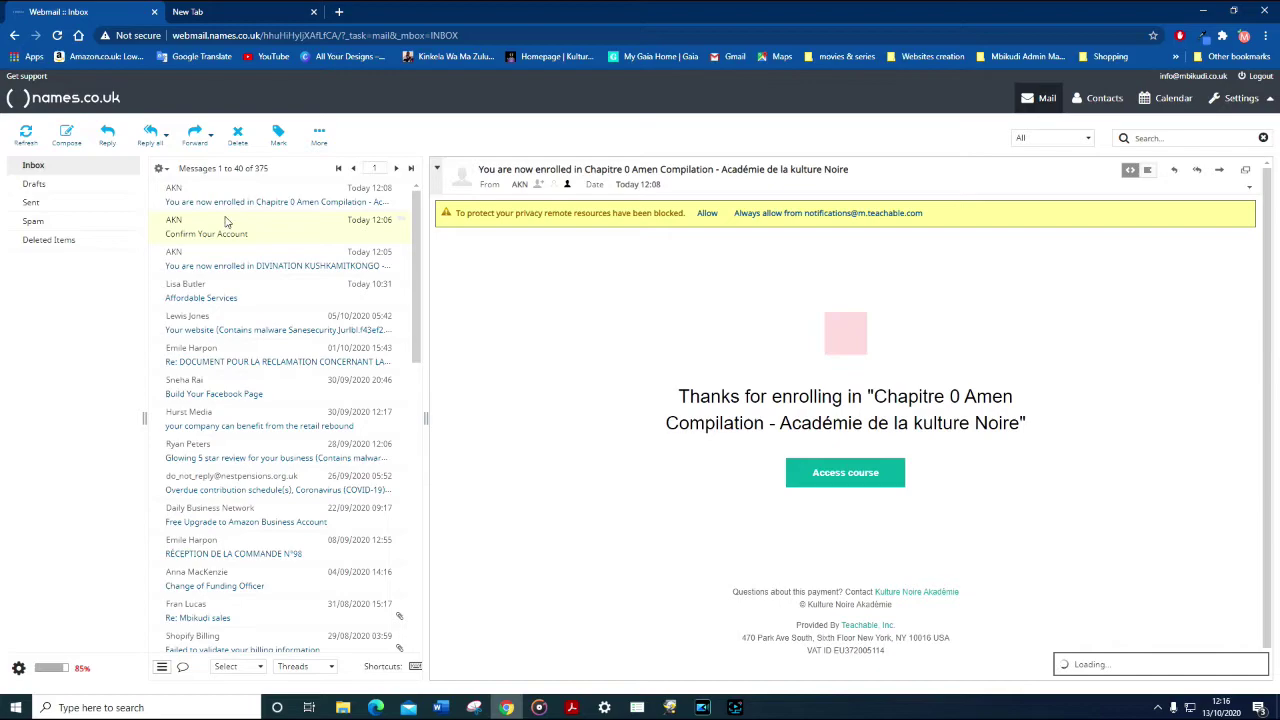
{"action": "left_click", "coordinate": [232, 206]}
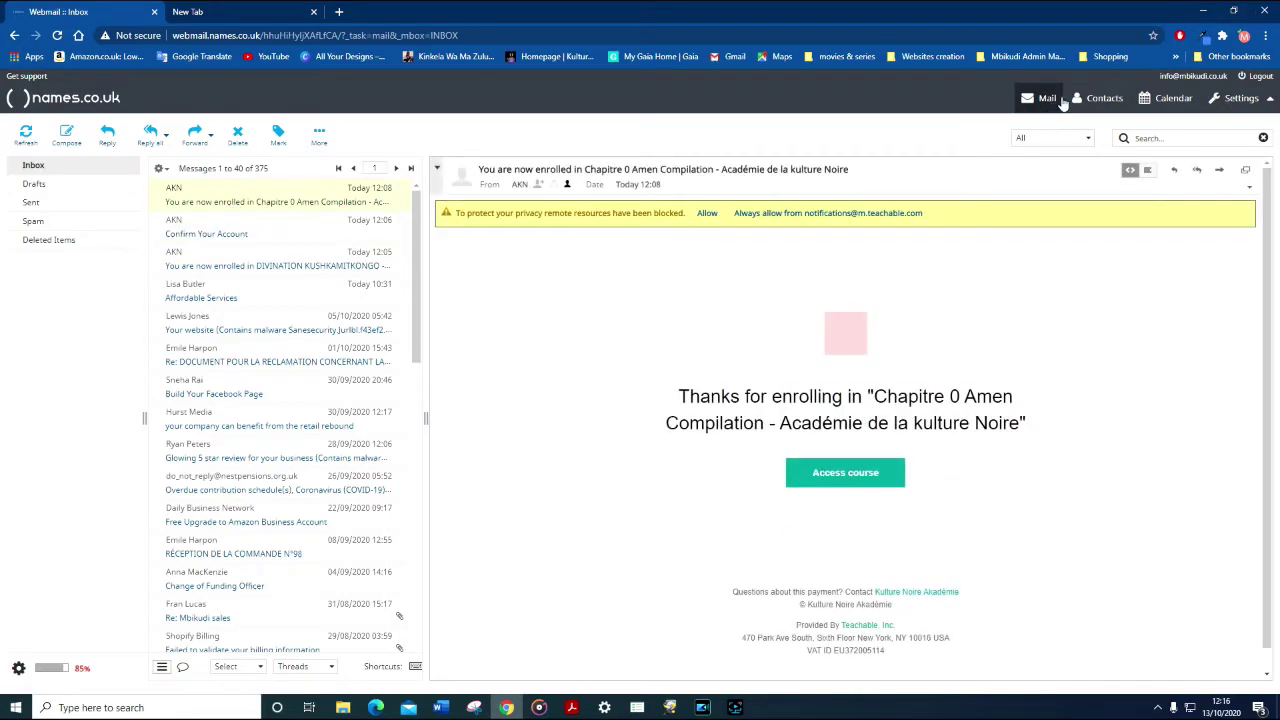
Search the mailbox for sender 'akn' and open the Chapitre 0 enrollment email from the results.
{"action": "left_click", "coordinate": [1136, 138]}
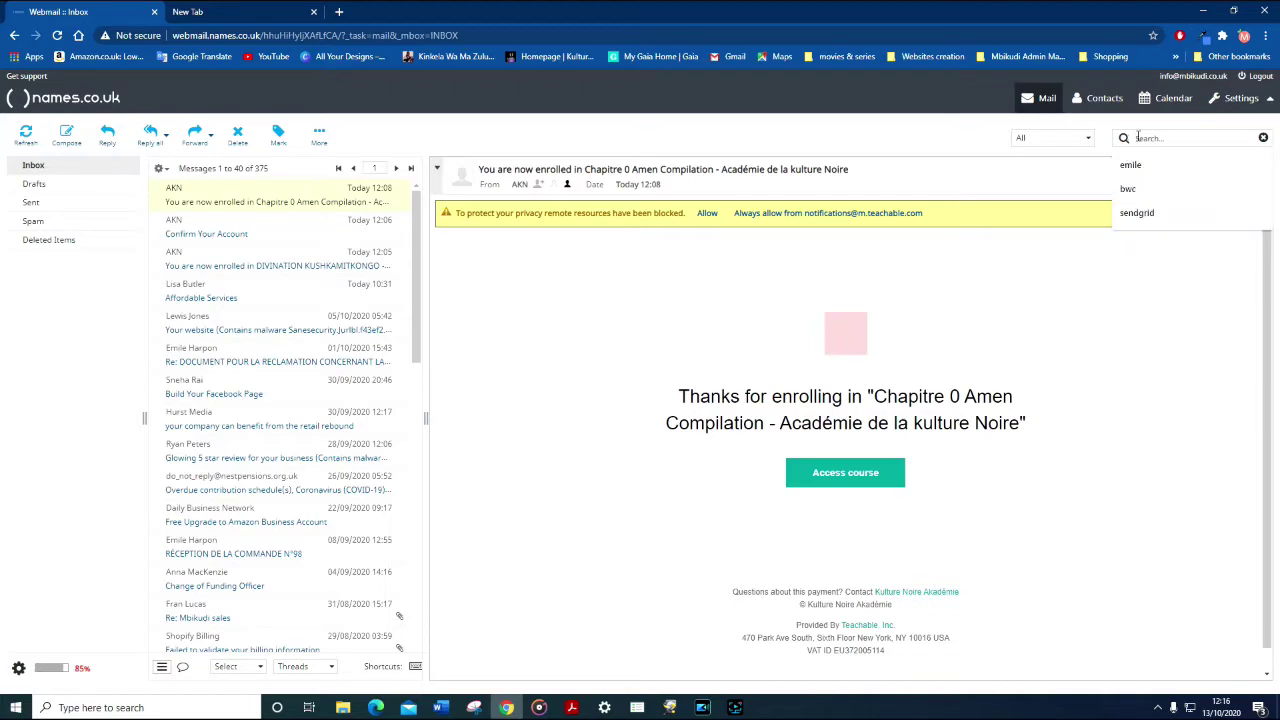
{"action": "type", "text": "akn"}
{"action": "key", "text": "Return"}
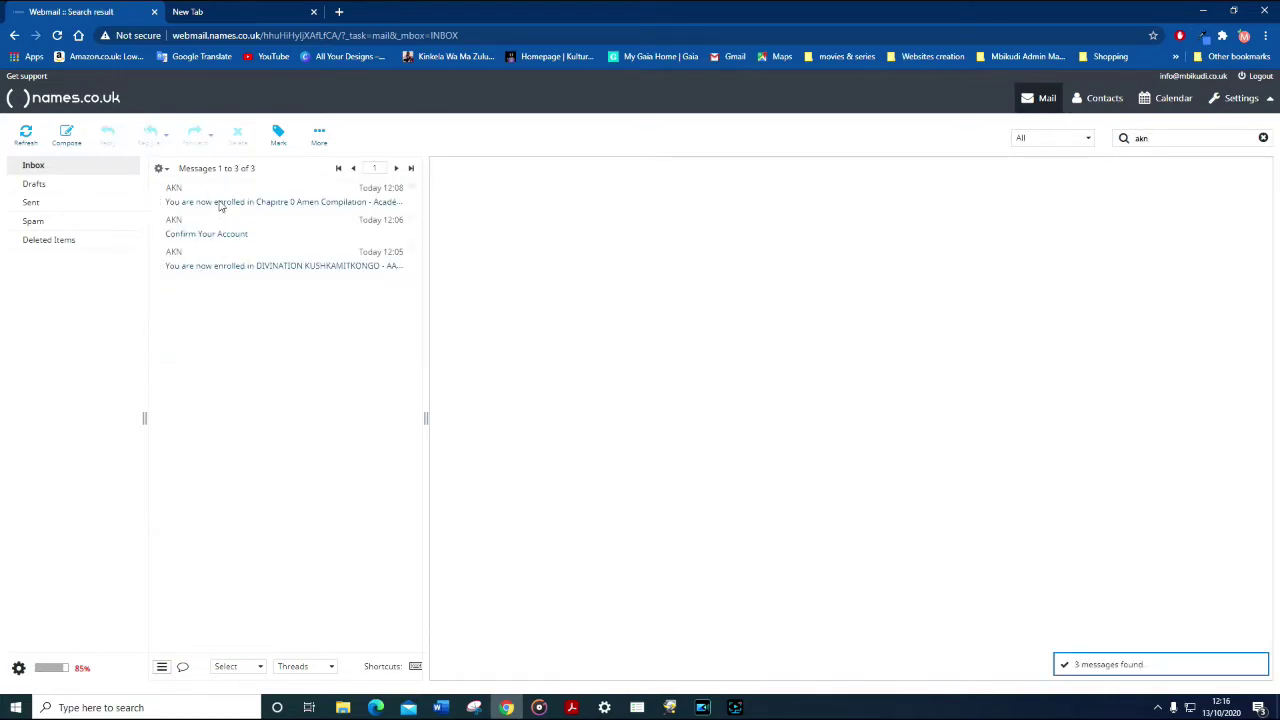
{"action": "left_click", "coordinate": [255, 201]}
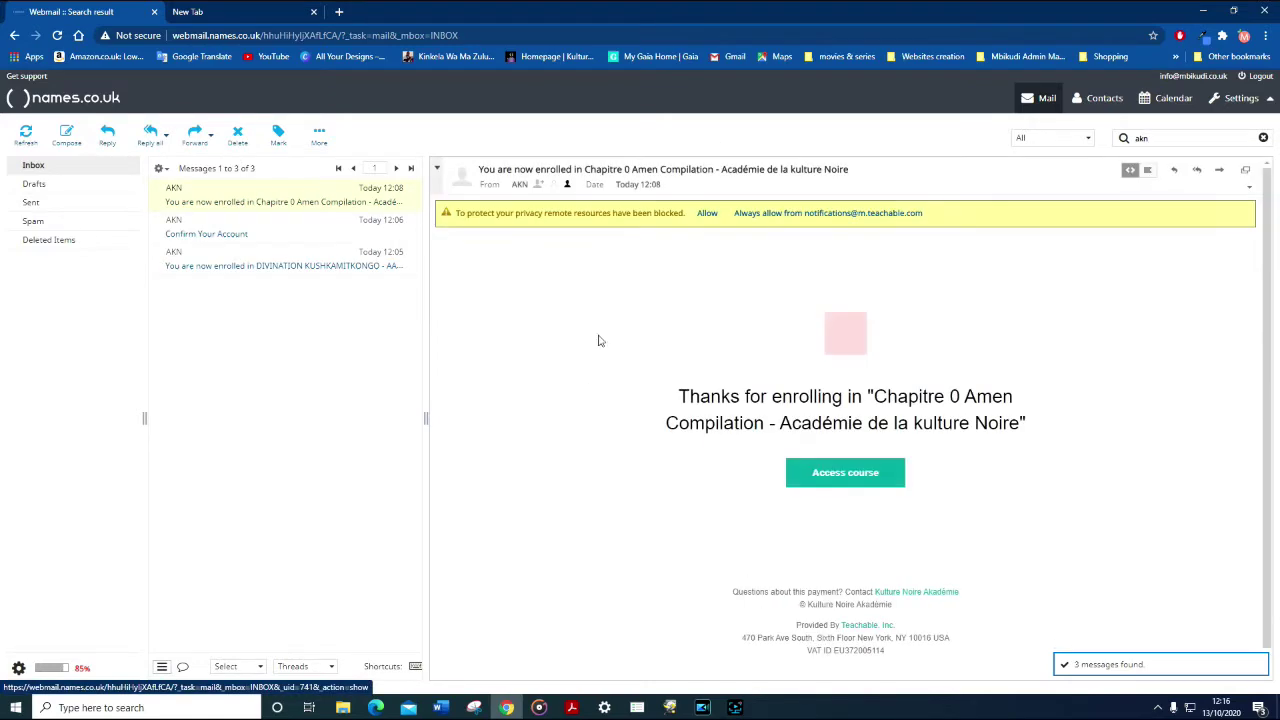
Go from the email to the school's login page and try logging in twice with edited passwords.
{"action": "left_click", "coordinate": [845, 473]}
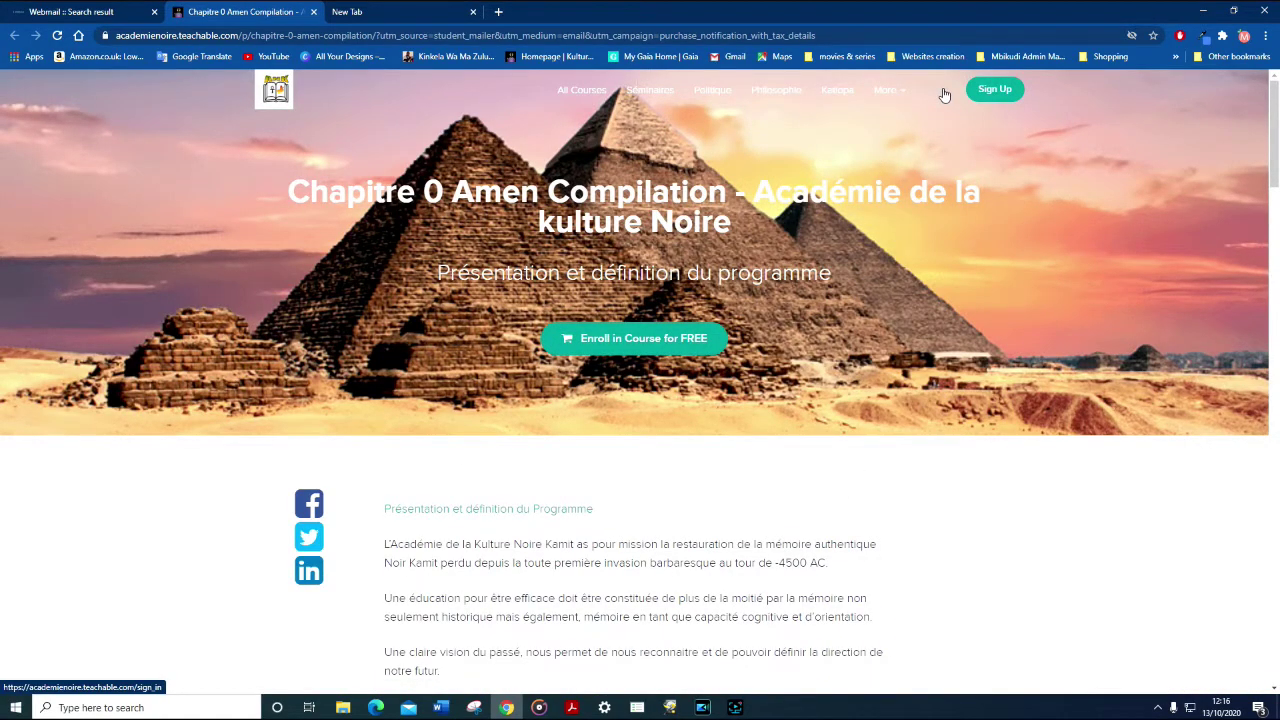
{"action": "left_click", "coordinate": [944, 94]}
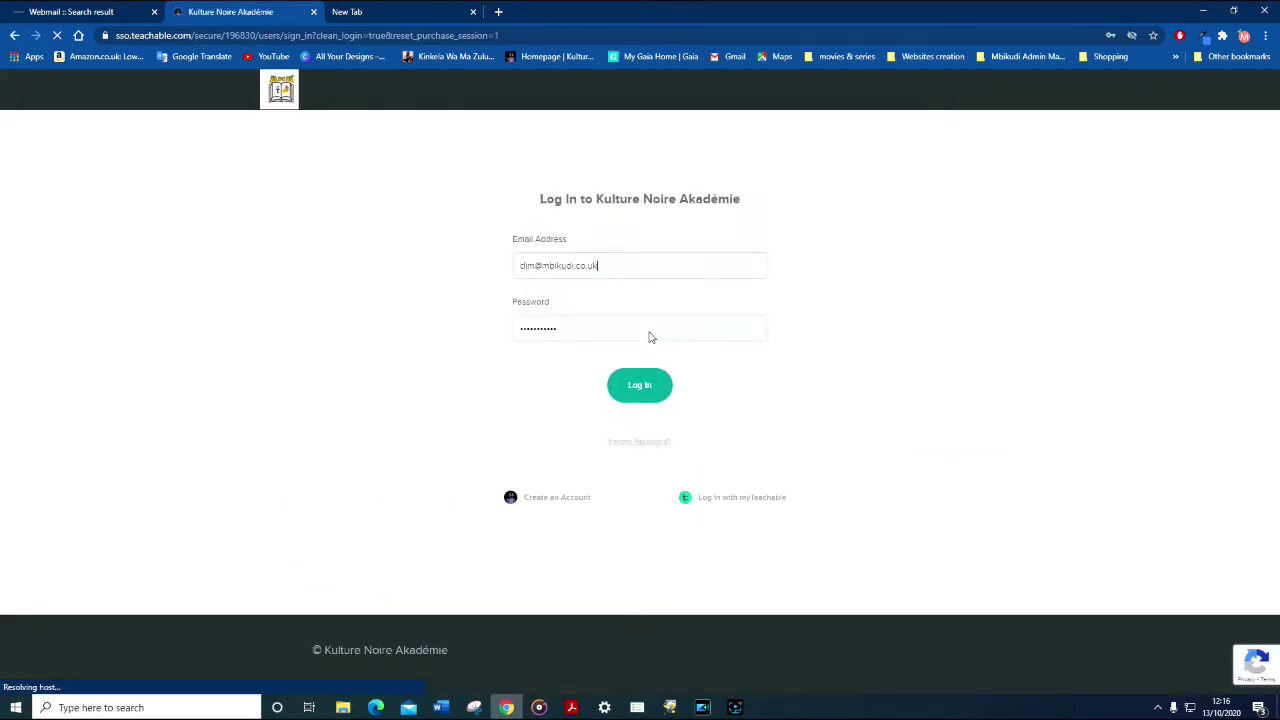
{"action": "left_click", "coordinate": [583, 331]}
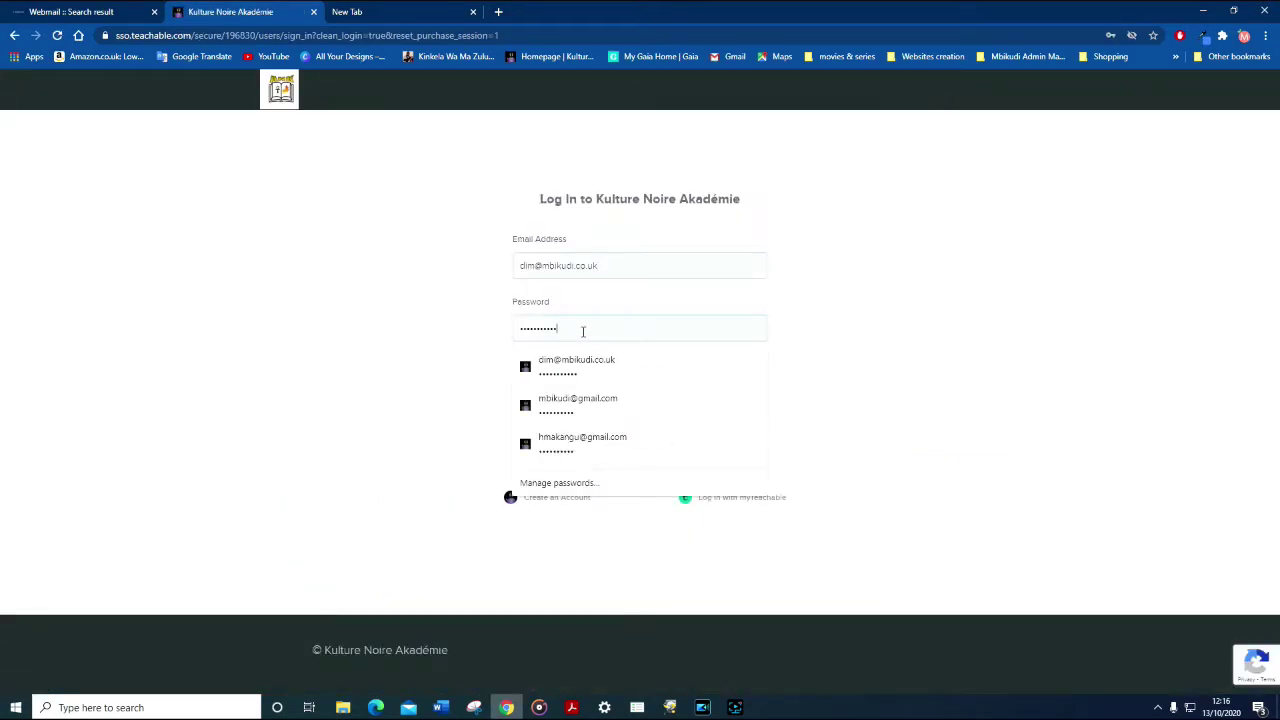
{"action": "type", "text": "a"}
{"action": "left_click", "coordinate": [638, 390]}
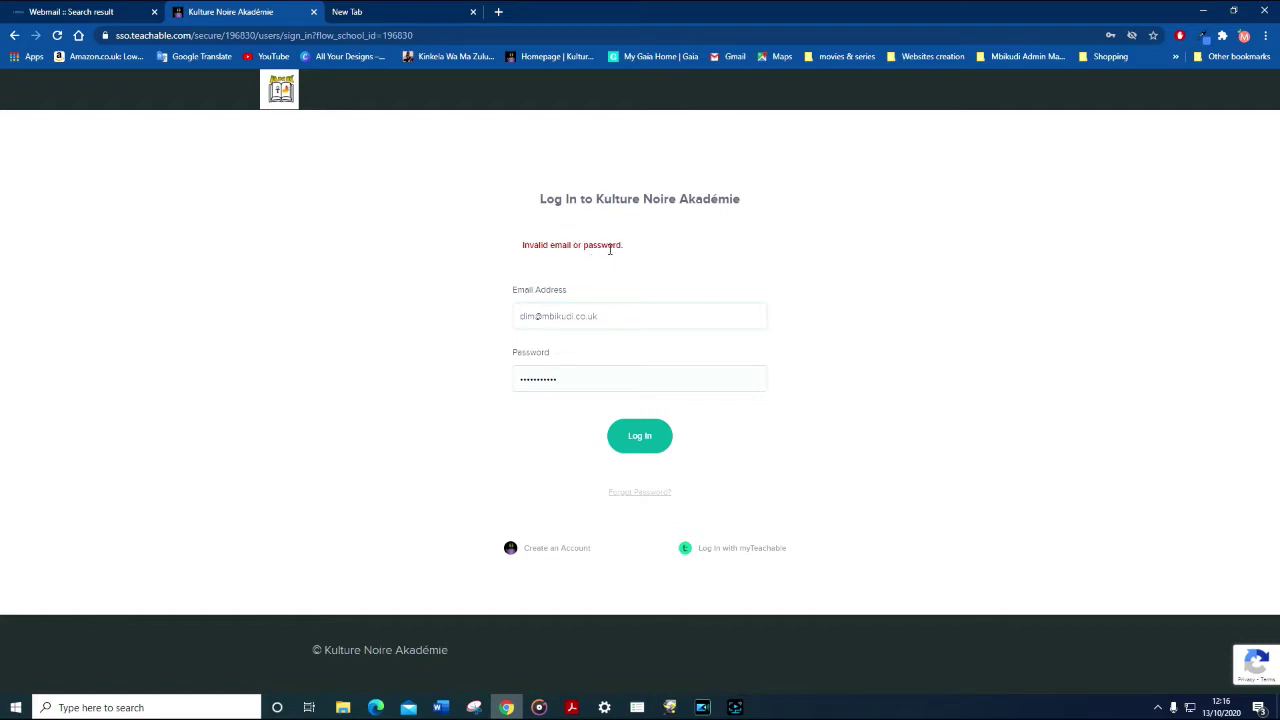
{"action": "left_click", "coordinate": [568, 384]}
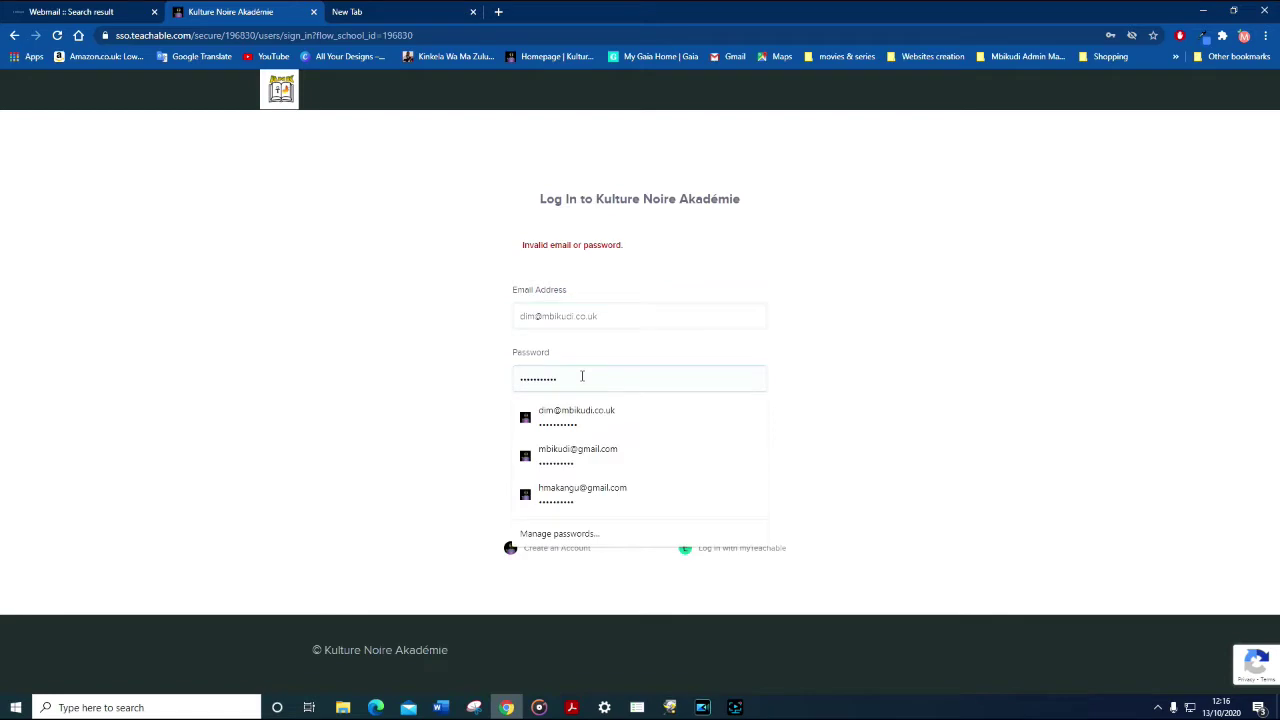
{"action": "type", "text": "1"}
{"action": "left_click", "coordinate": [668, 449]}
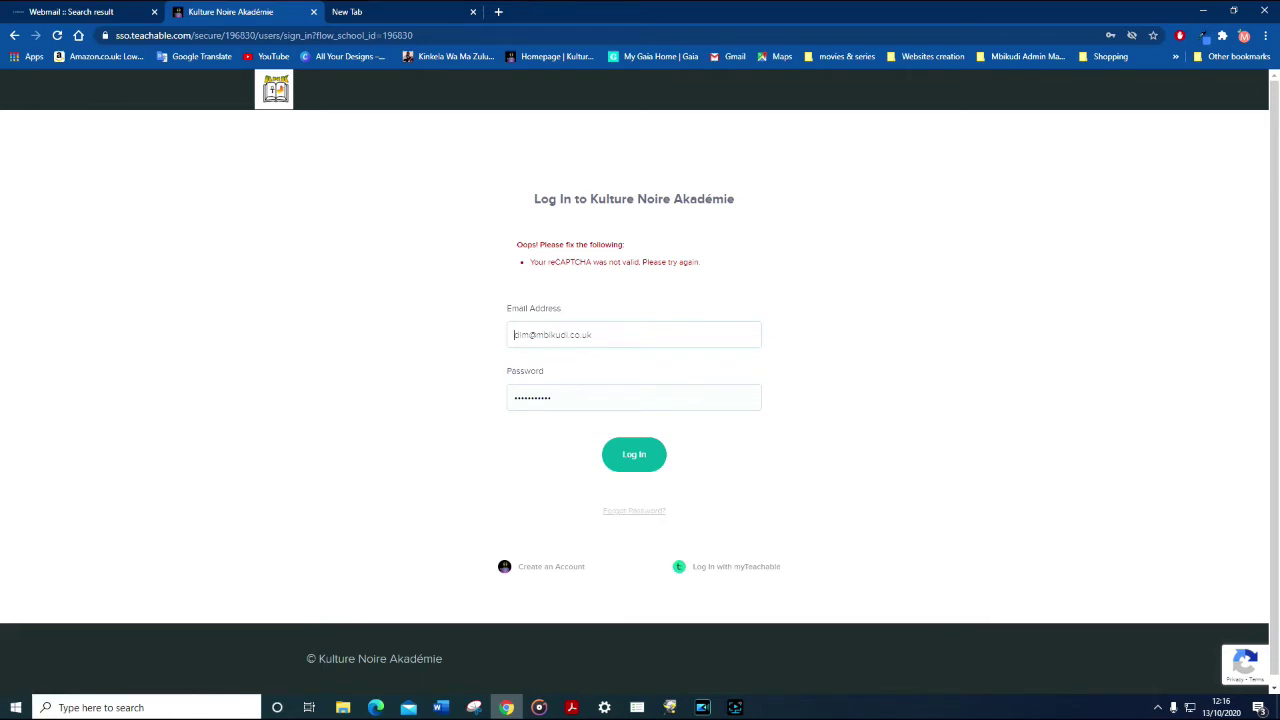
Zoom the login page to 150% in Chrome and look over the error.
{"action": "left_click", "coordinate": [1265, 35]}
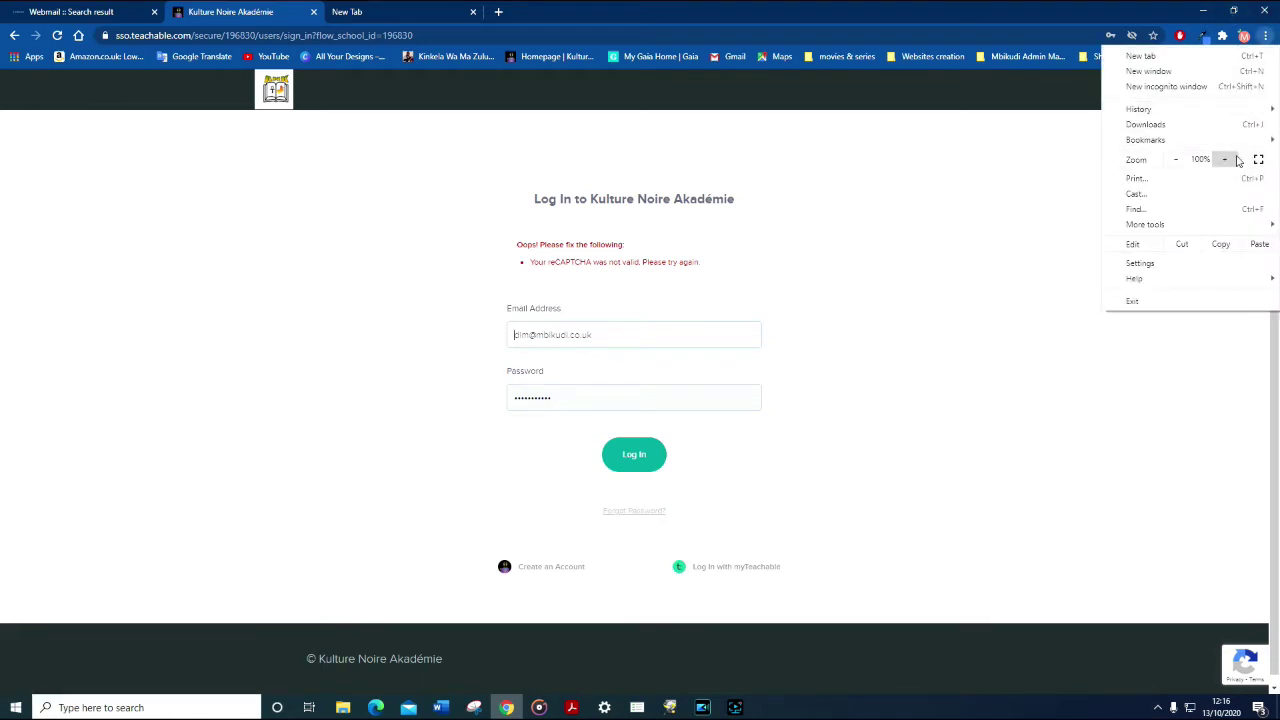
{"action": "left_click", "coordinate": [1236, 160]}
{"action": "left_click", "coordinate": [1235, 160]}
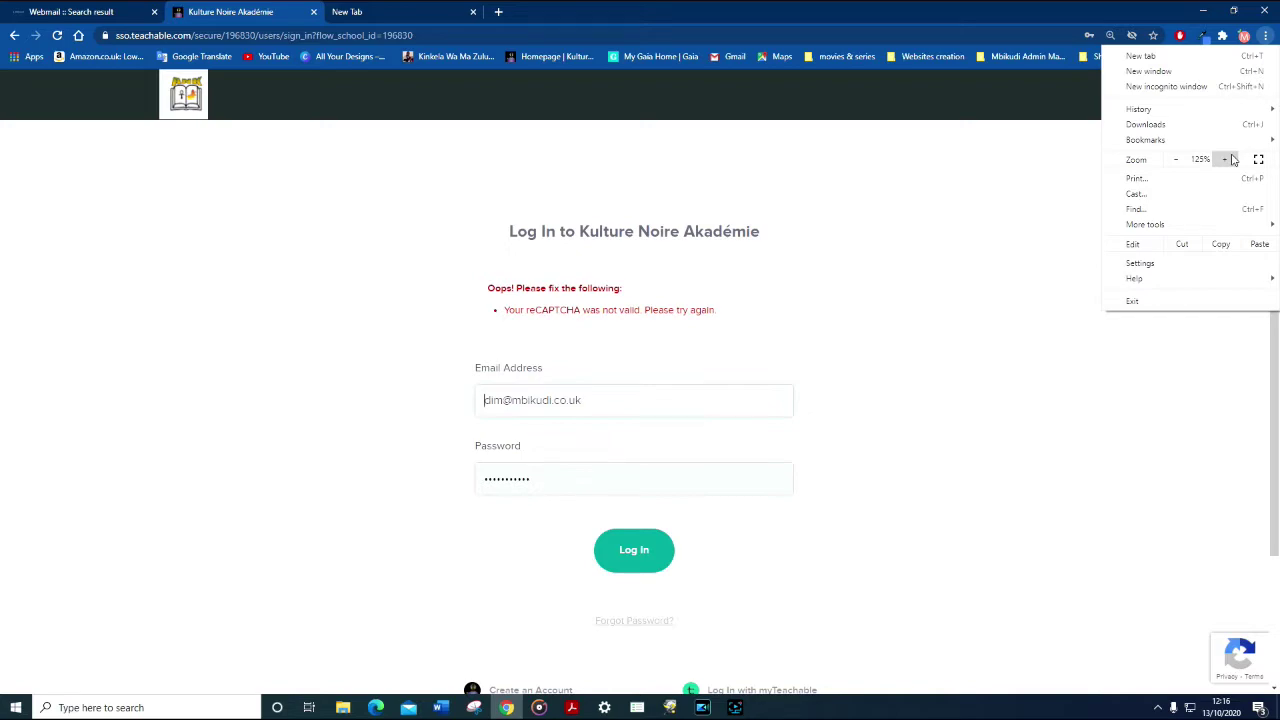
{"action": "left_click", "coordinate": [1233, 160]}
{"action": "scroll", "coordinate": [1026, 380], "scroll_direction": "down", "scroll_amount": 2}
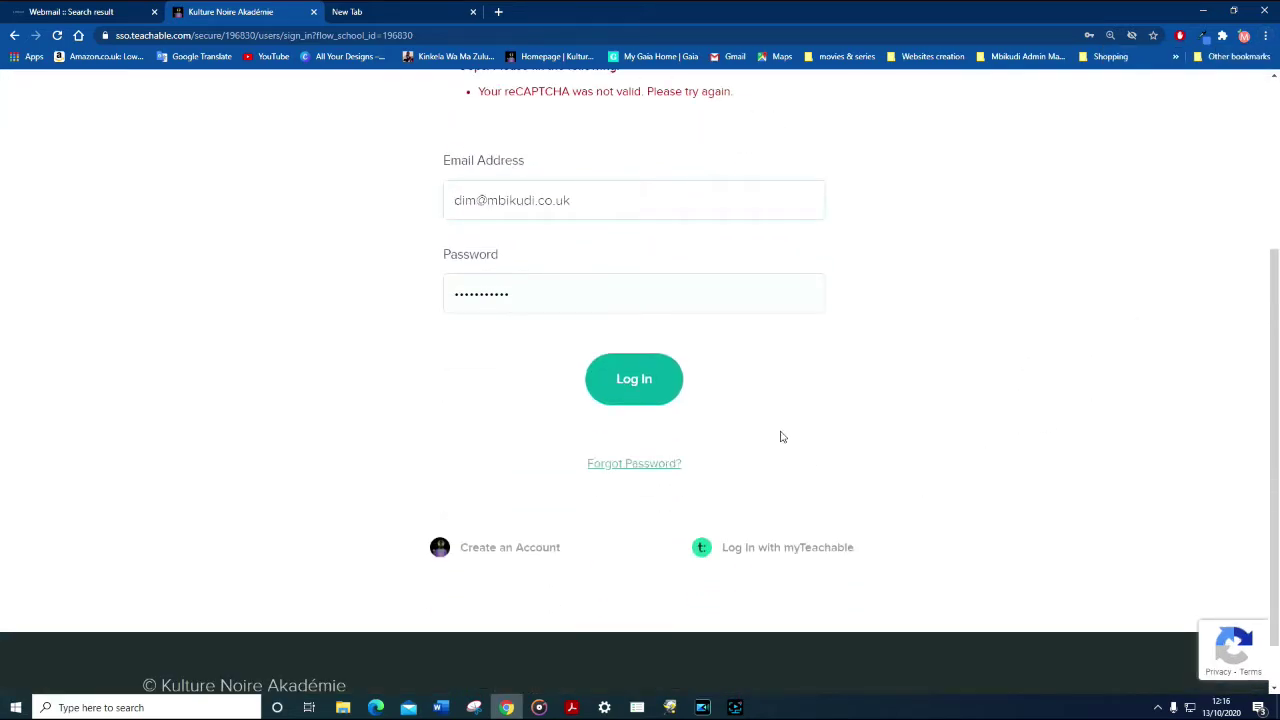
{"action": "scroll", "coordinate": [618, 301], "scroll_direction": "up", "scroll_amount": 1}
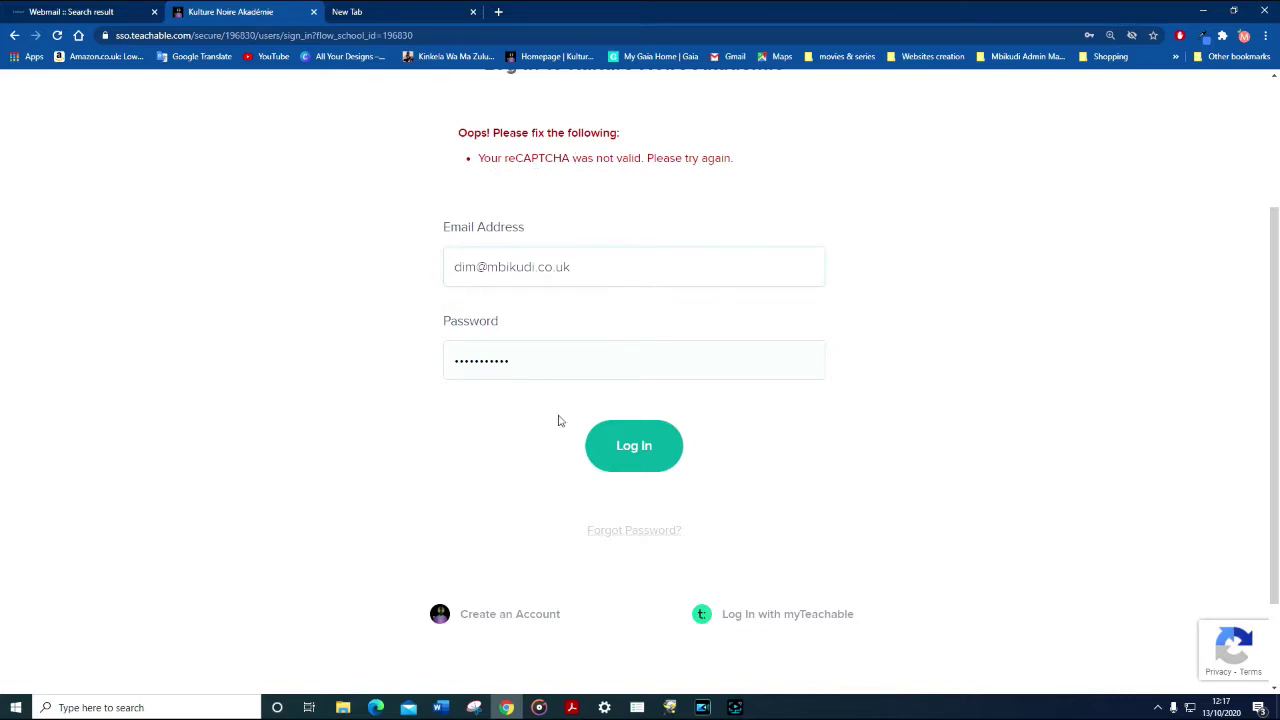
{"action": "scroll", "coordinate": [434, 351], "scroll_direction": "up", "scroll_amount": 2}
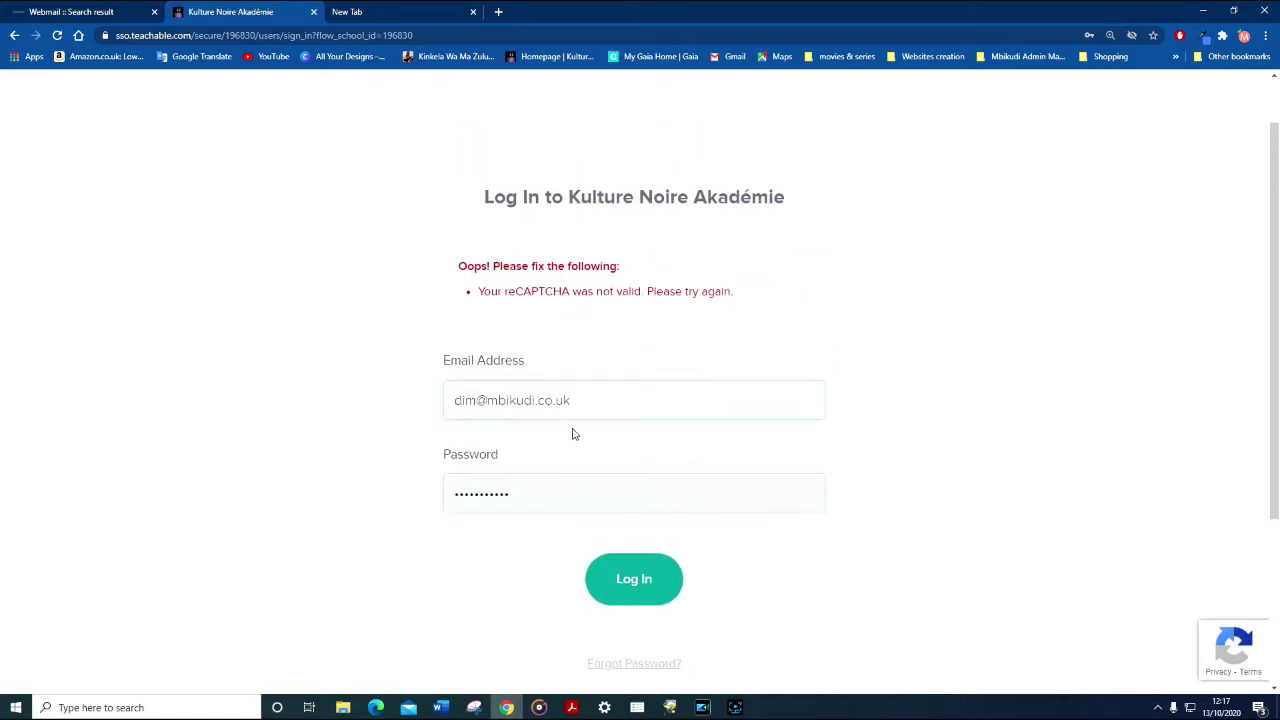
{"action": "scroll", "coordinate": [573, 434], "scroll_direction": "down", "scroll_amount": 3}
{"action": "scroll", "coordinate": [575, 432], "scroll_direction": "up", "scroll_amount": 1}
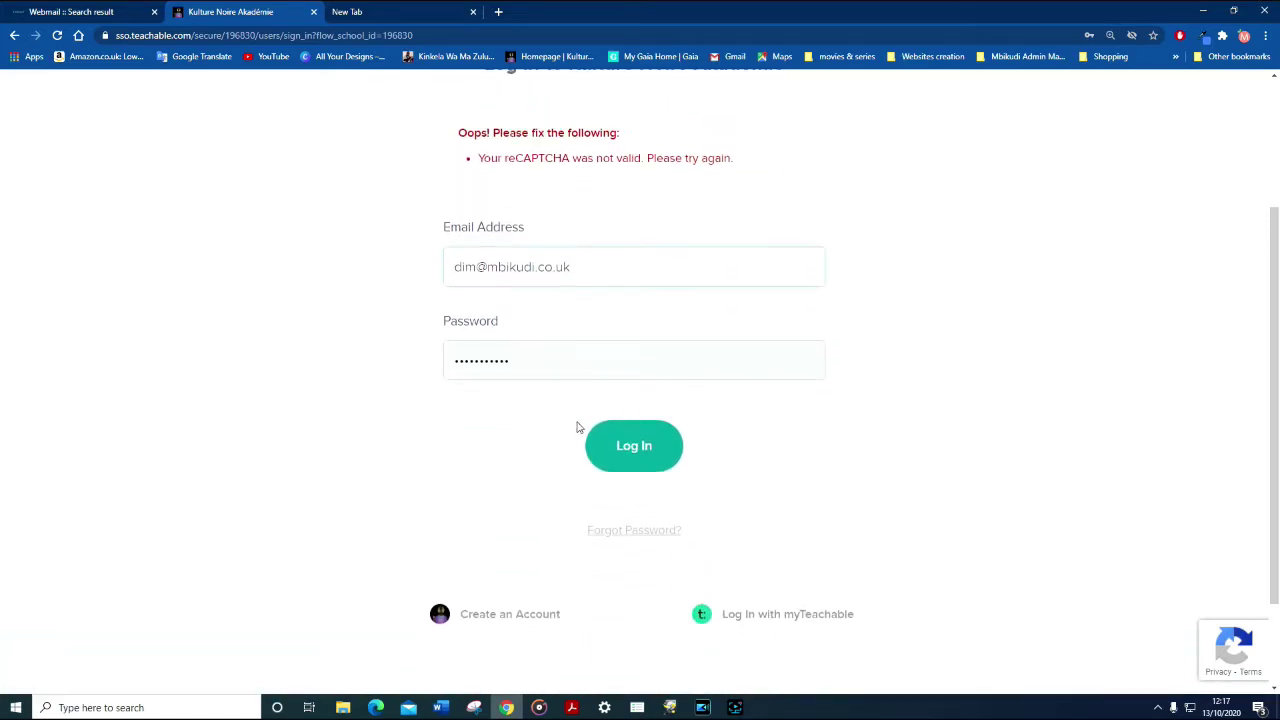
On the Reset Password page, paste the account's e-mail address and send the reset instructions.
{"action": "left_click", "coordinate": [628, 537]}
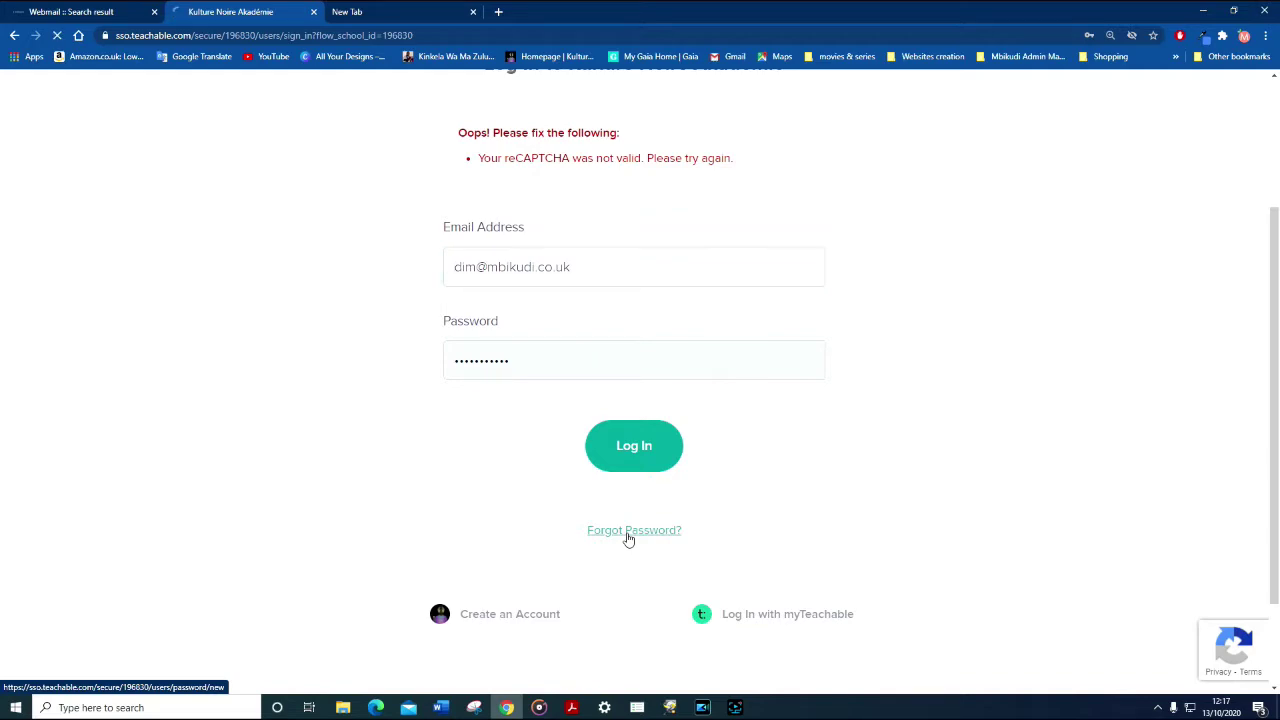
{"action": "left_click", "coordinate": [514, 364]}
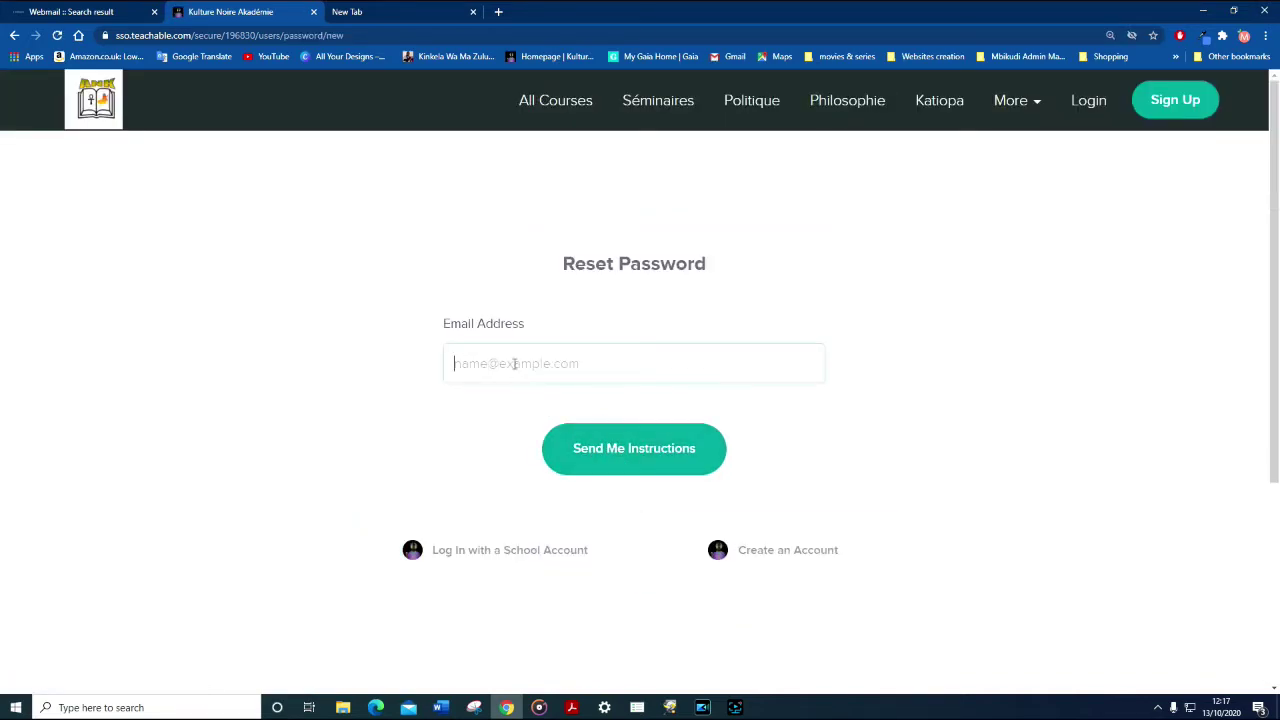
{"action": "key", "text": "ctrl+v"}
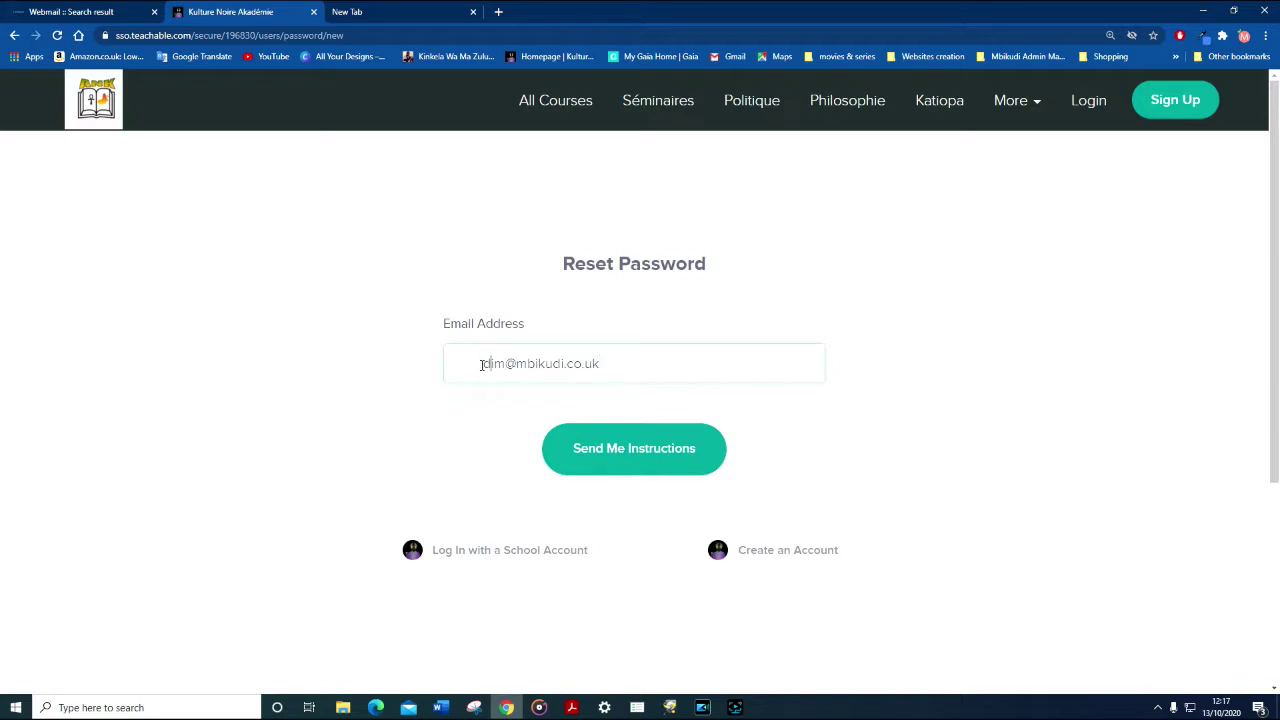
{"action": "key", "text": "Home"}
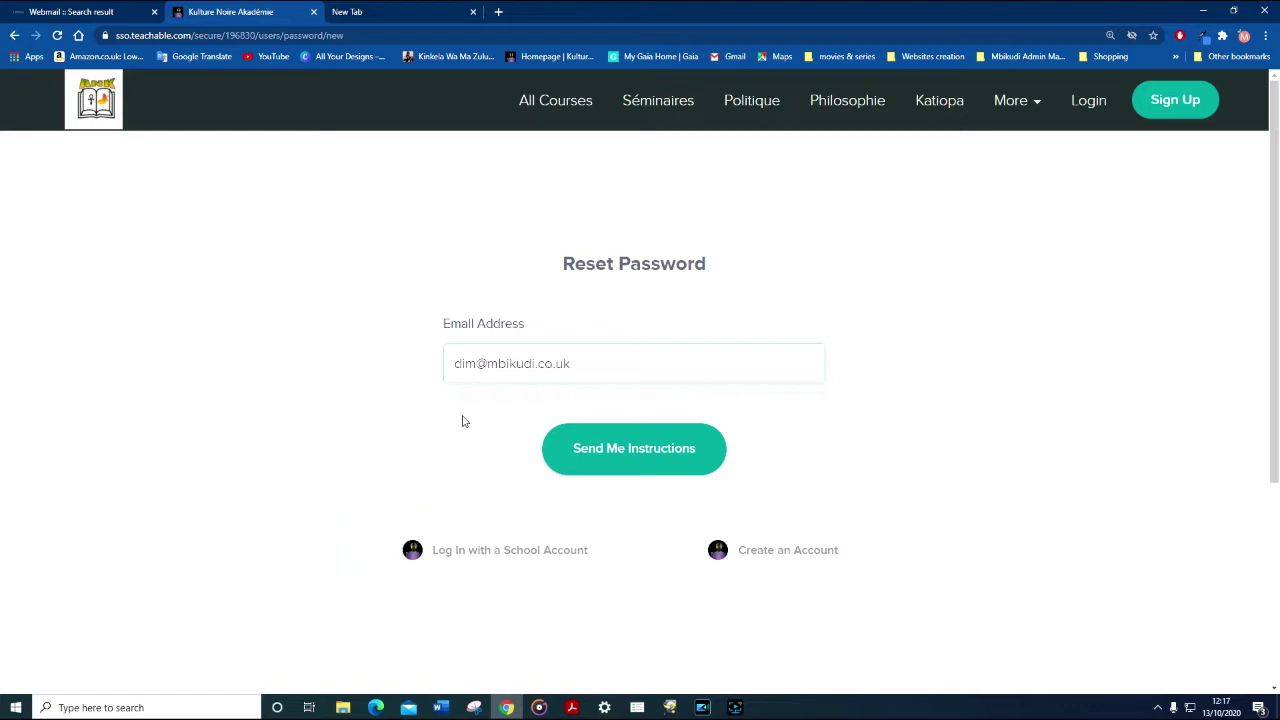
{"action": "left_click", "coordinate": [641, 460]}
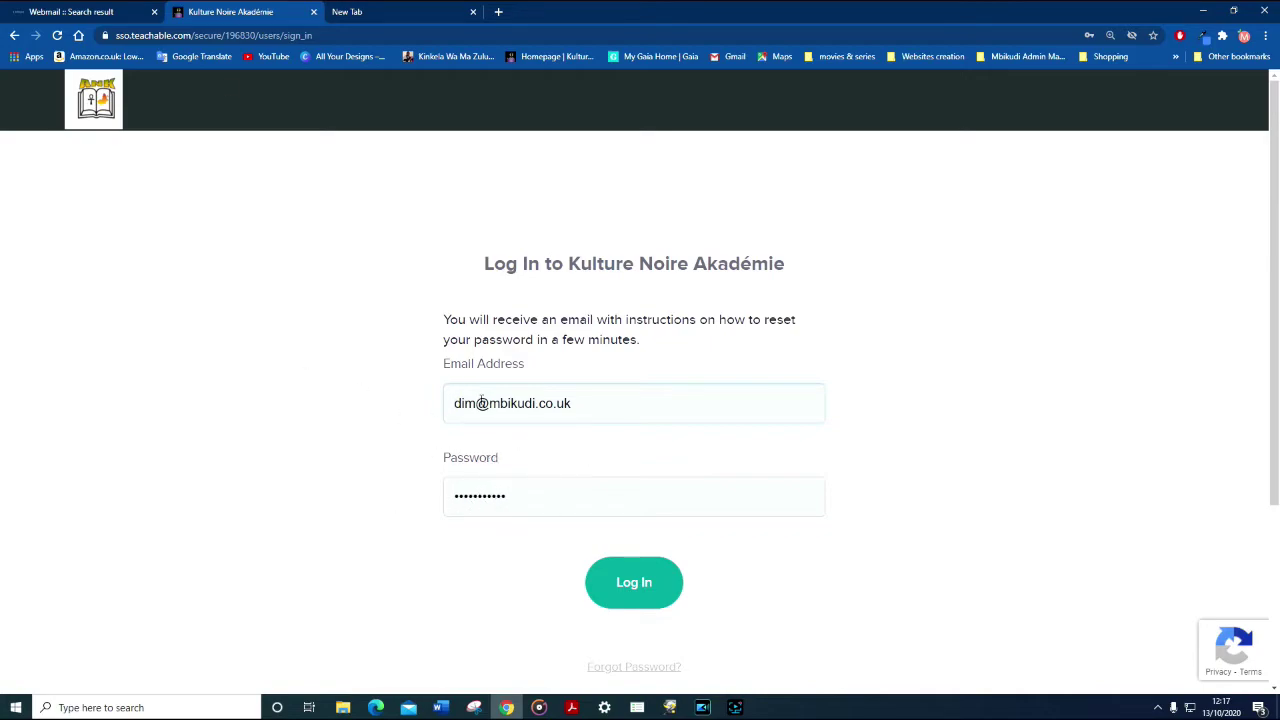
Rerun the 'akn' Webmail search, open Reset Password Instructions and allow its remote images.
{"action": "left_click", "coordinate": [74, 9]}
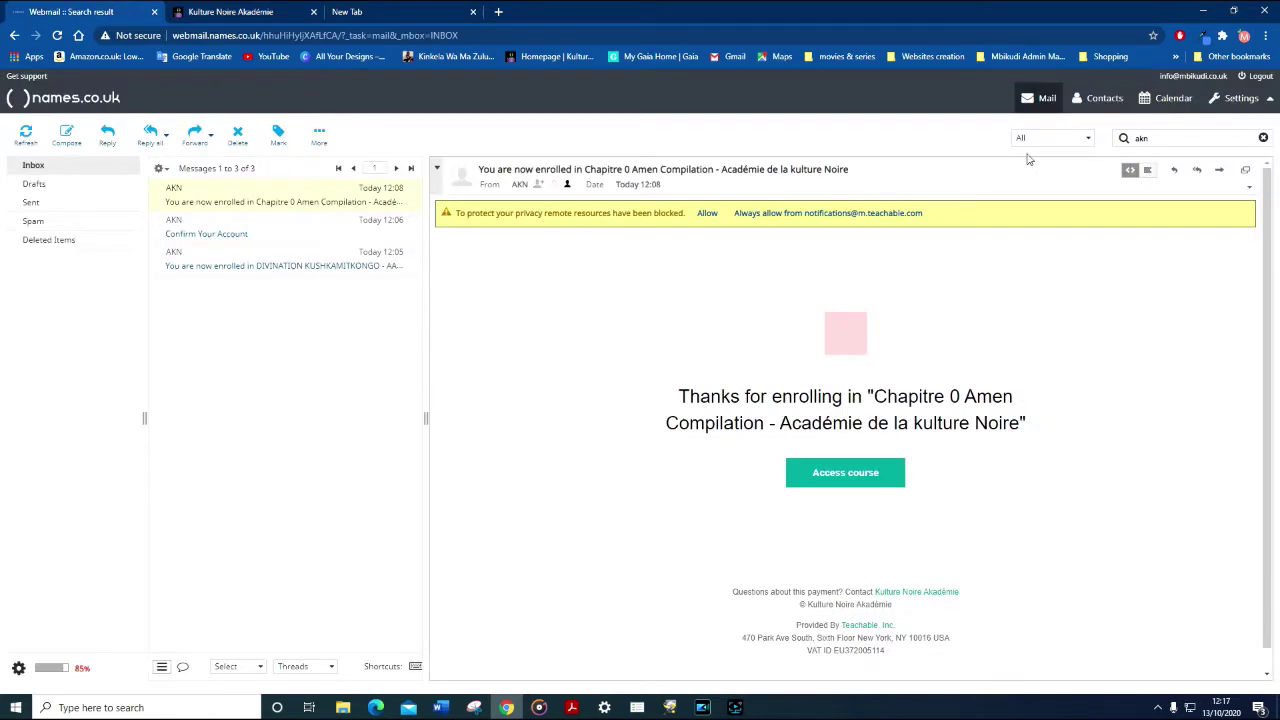
{"action": "left_click", "coordinate": [1156, 138]}
{"action": "key", "text": "Return"}
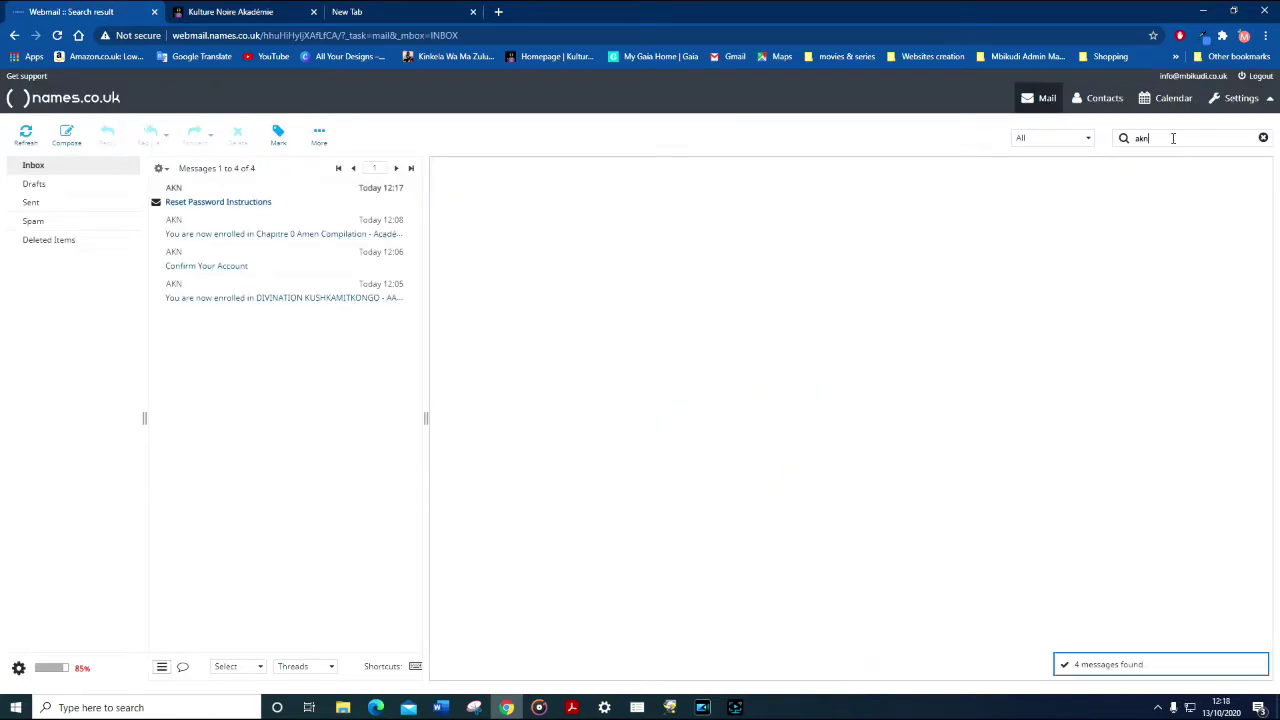
{"action": "left_click", "coordinate": [249, 202]}
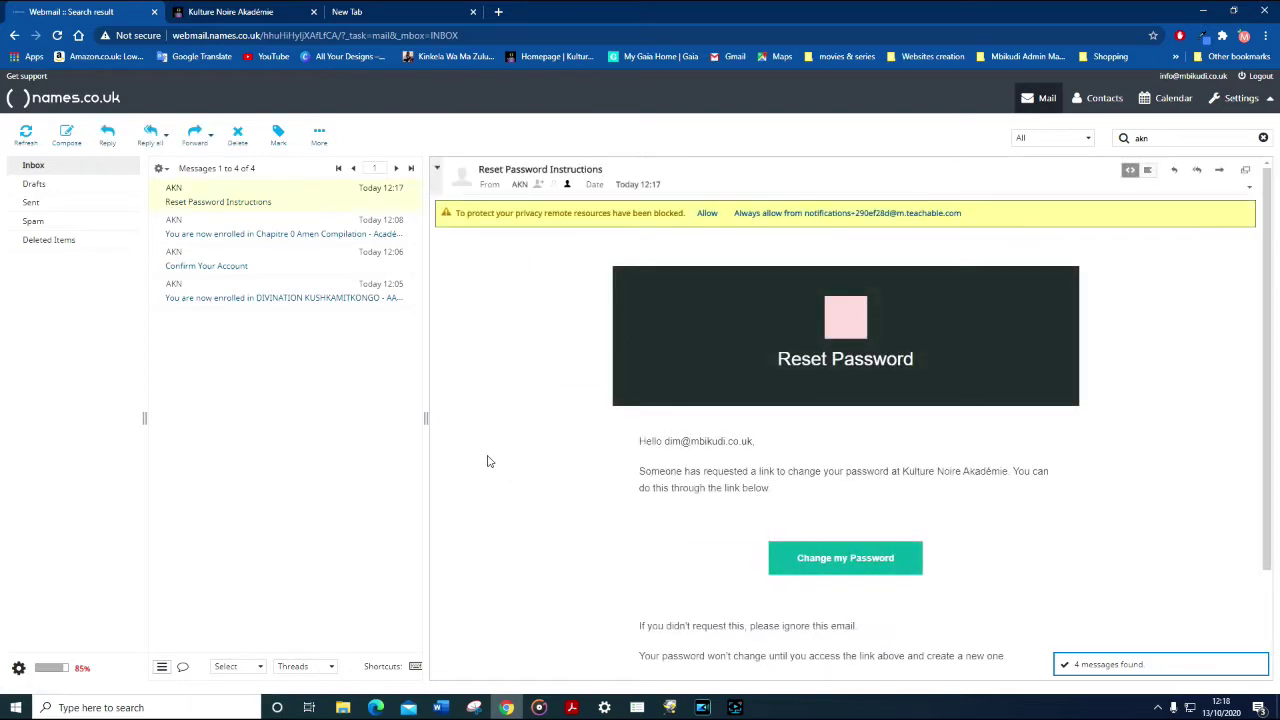
{"action": "scroll", "coordinate": [495, 455], "scroll_direction": "down", "scroll_amount": 2}
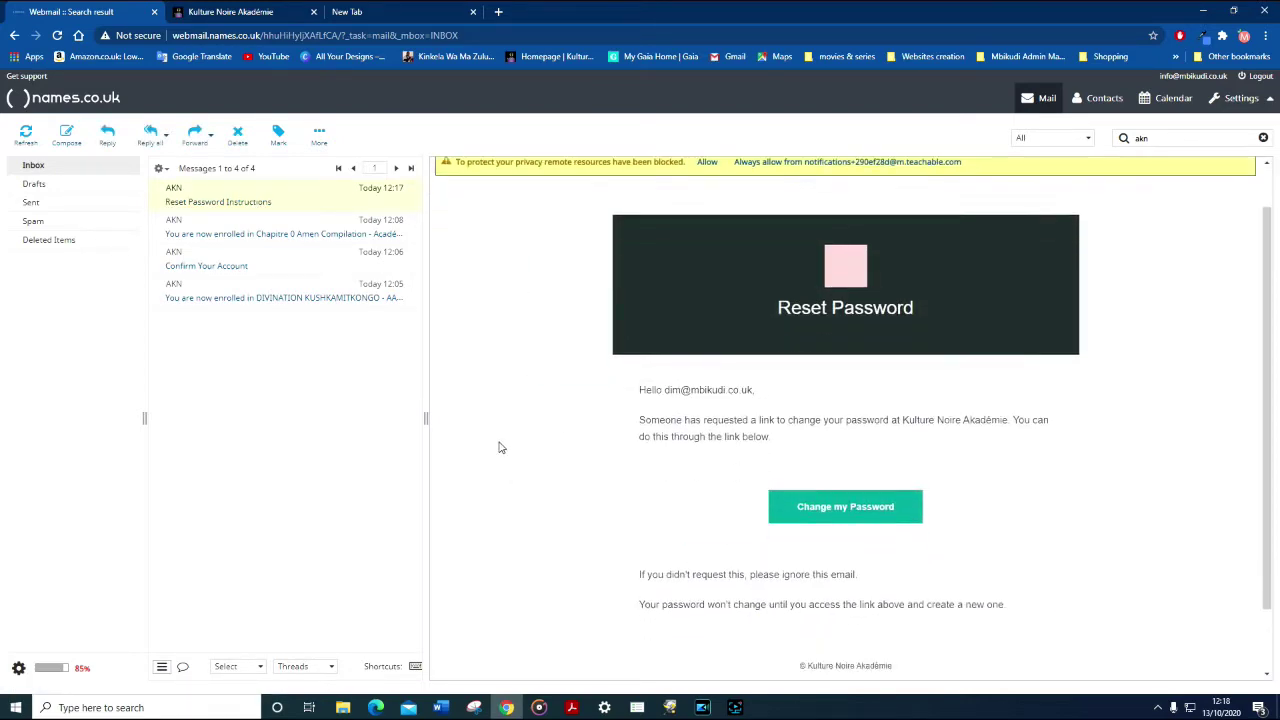
{"action": "scroll", "coordinate": [550, 330], "scroll_direction": "up", "scroll_amount": 2}
{"action": "left_click", "coordinate": [710, 214]}
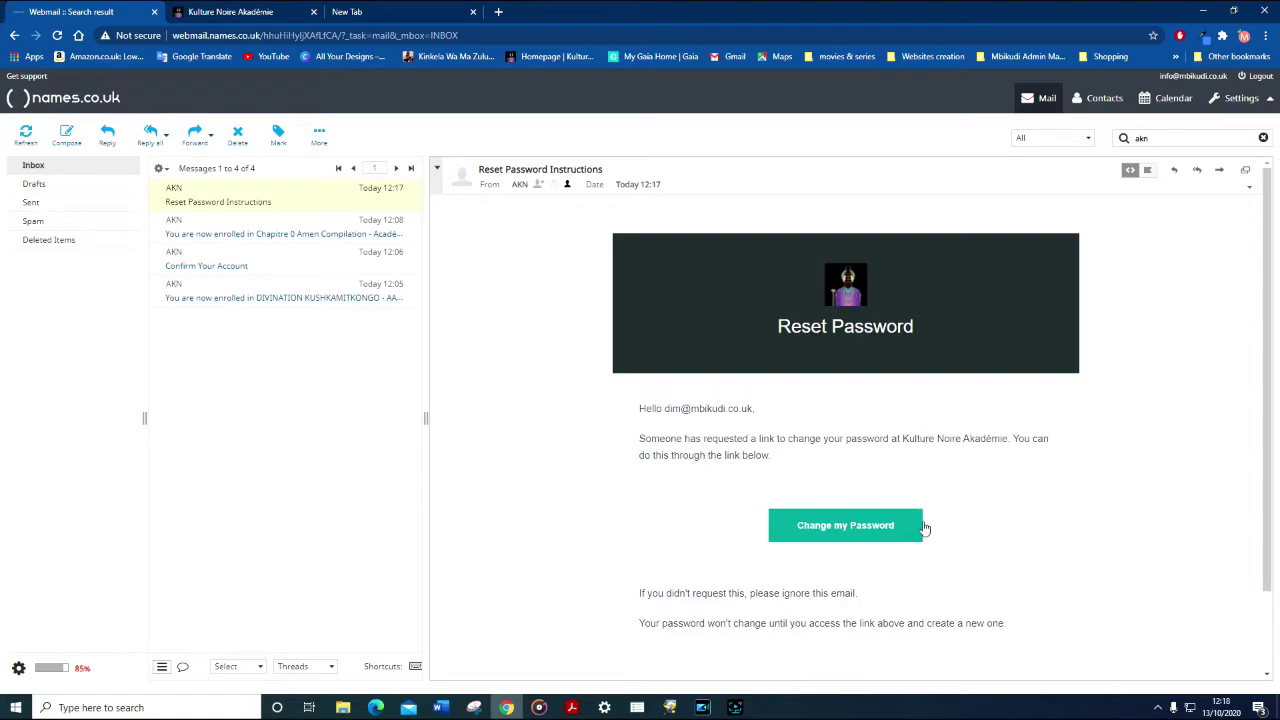
Use the email's Change my Password link to enter and confirm a new account password.
{"action": "left_click", "coordinate": [837, 538]}
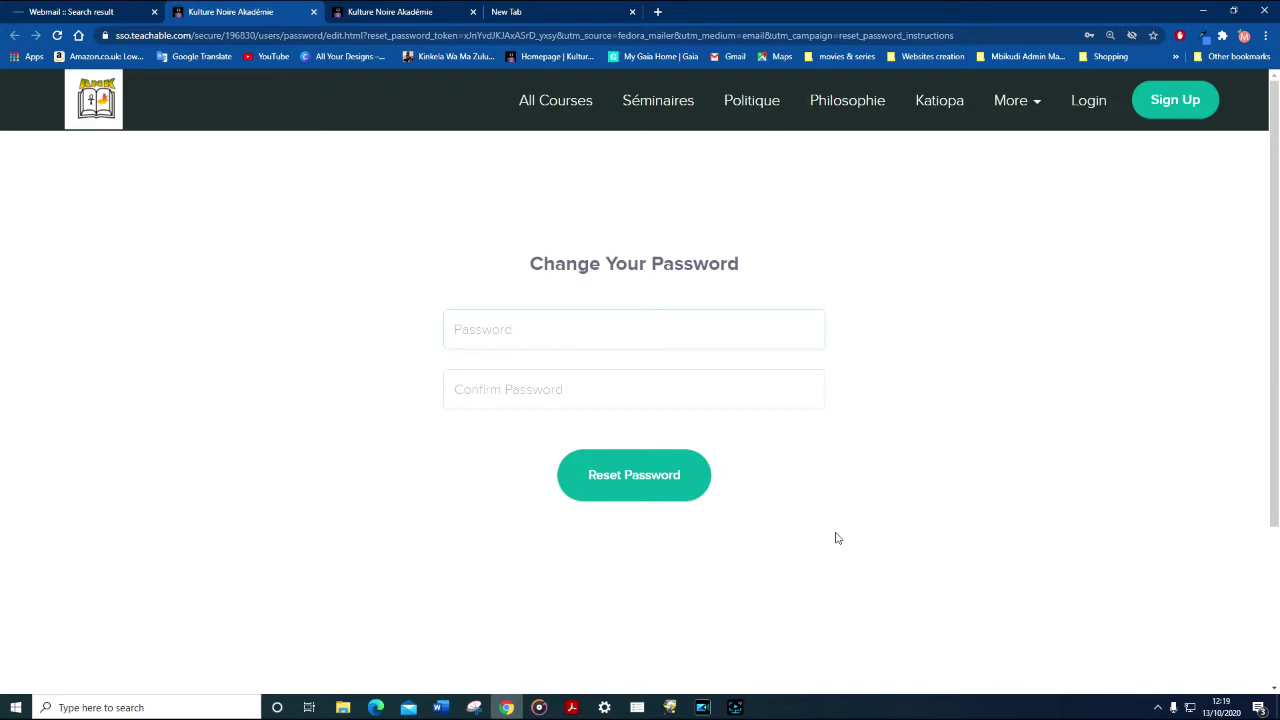
{"action": "type", "text": "********"}
{"action": "key", "text": "Tab"}
{"action": "type", "text": "********"}
{"action": "left_click", "coordinate": [665, 488]}
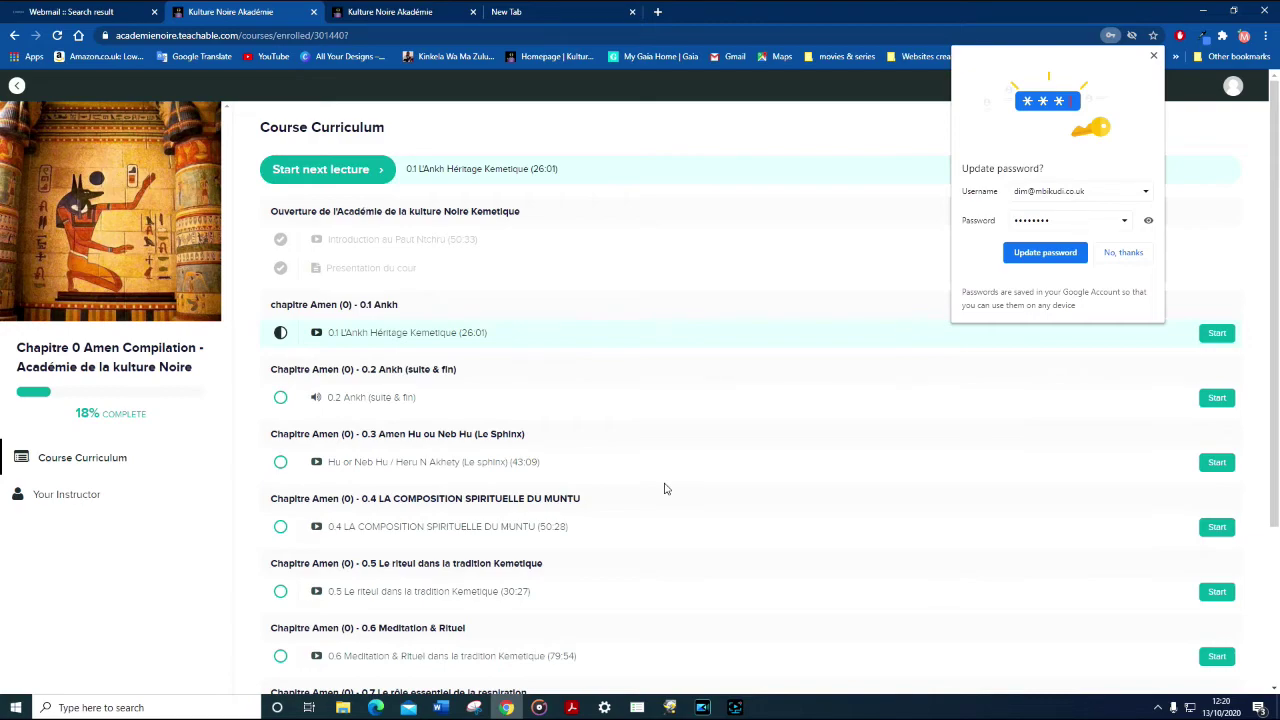
Update the saved password in Chrome, go back to courses, and log out from the avatar menu.
{"action": "left_click", "coordinate": [1045, 254]}
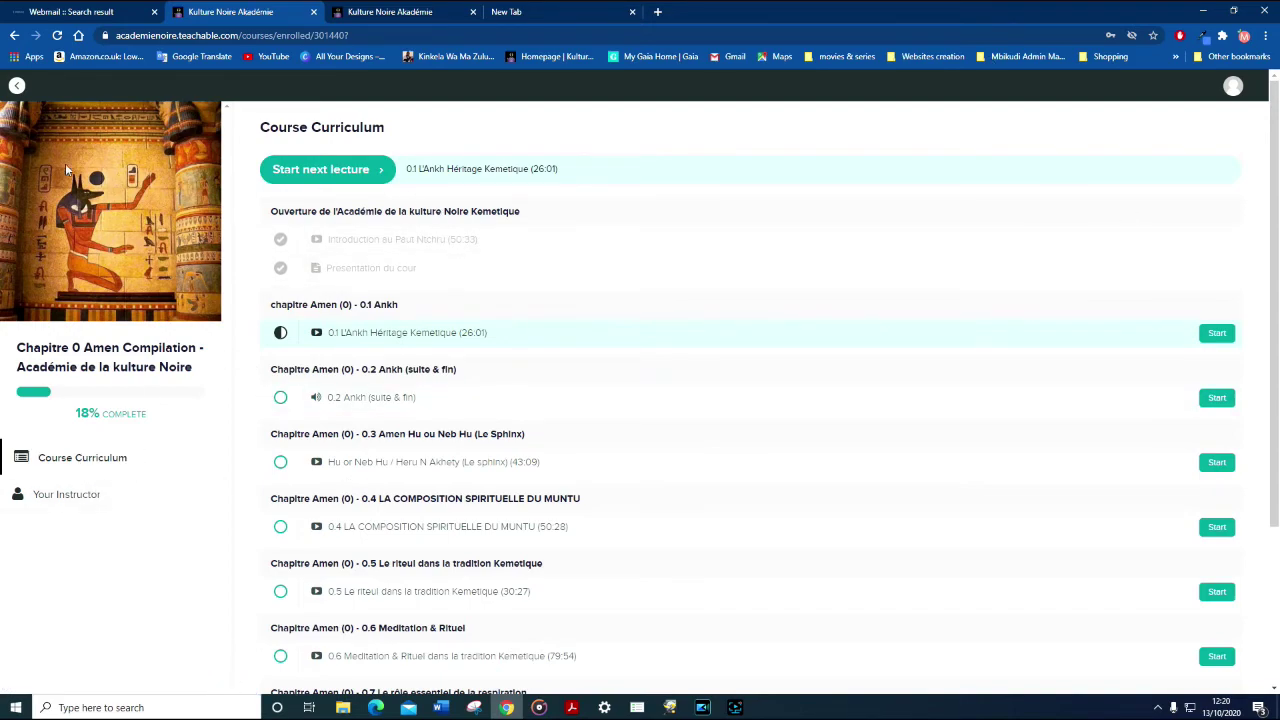
{"action": "left_click", "coordinate": [17, 87]}
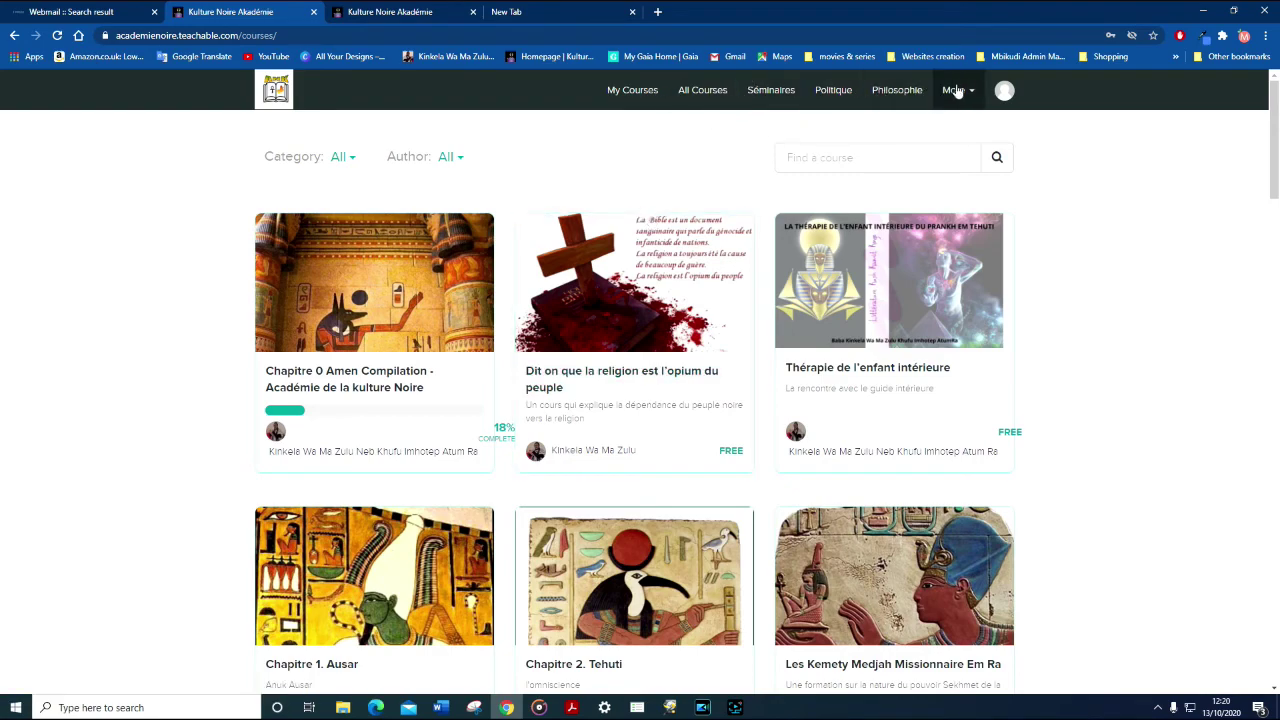
{"action": "left_click", "coordinate": [1004, 90]}
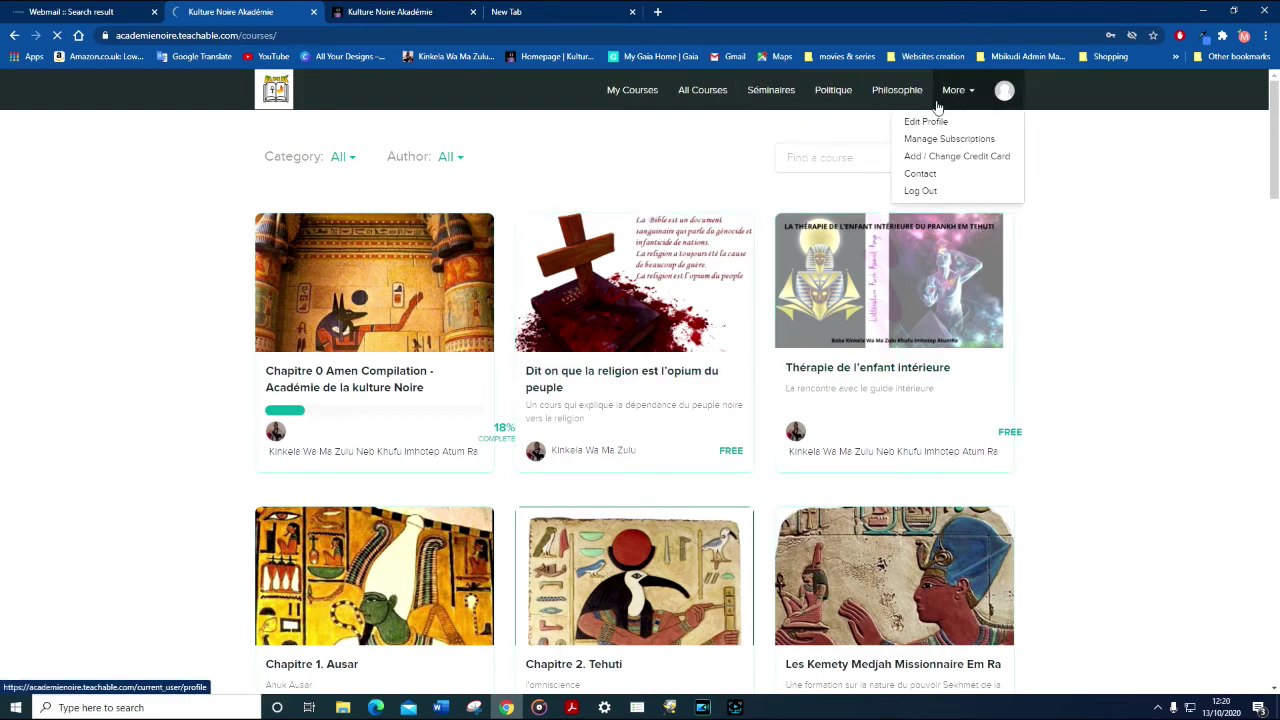
{"action": "left_click", "coordinate": [983, 119]}
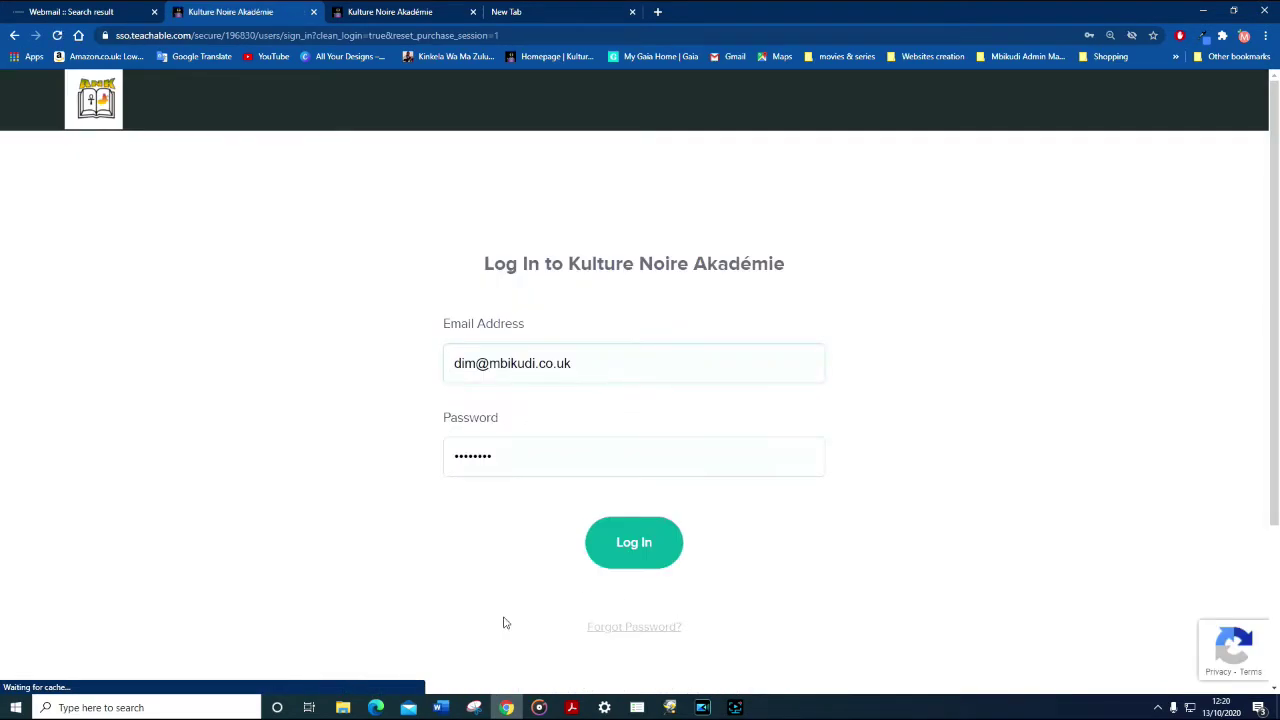
Replace the autofilled password with the new one and log in to Kulture Noire Akadémie.
{"action": "left_click", "coordinate": [513, 453]}
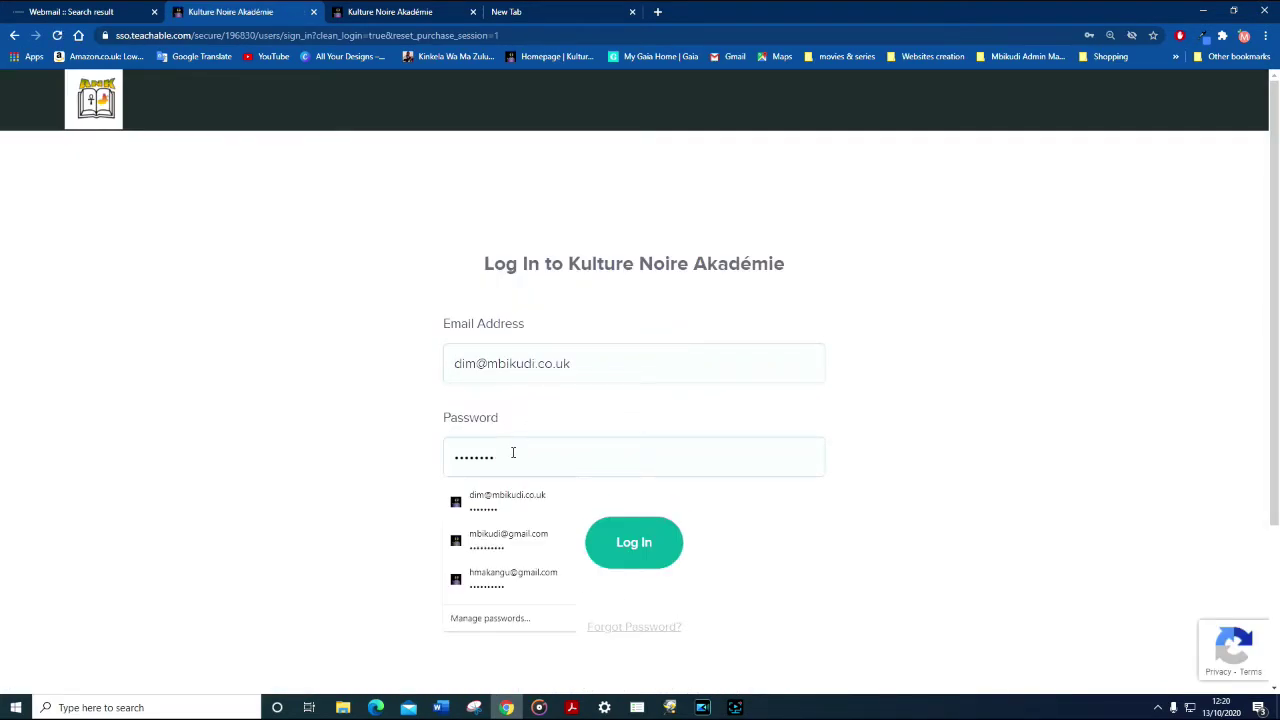
{"action": "left_click_drag", "start_coordinate": [513, 453], "coordinate": [420, 454]}
{"action": "type", "text": "•••••••"}
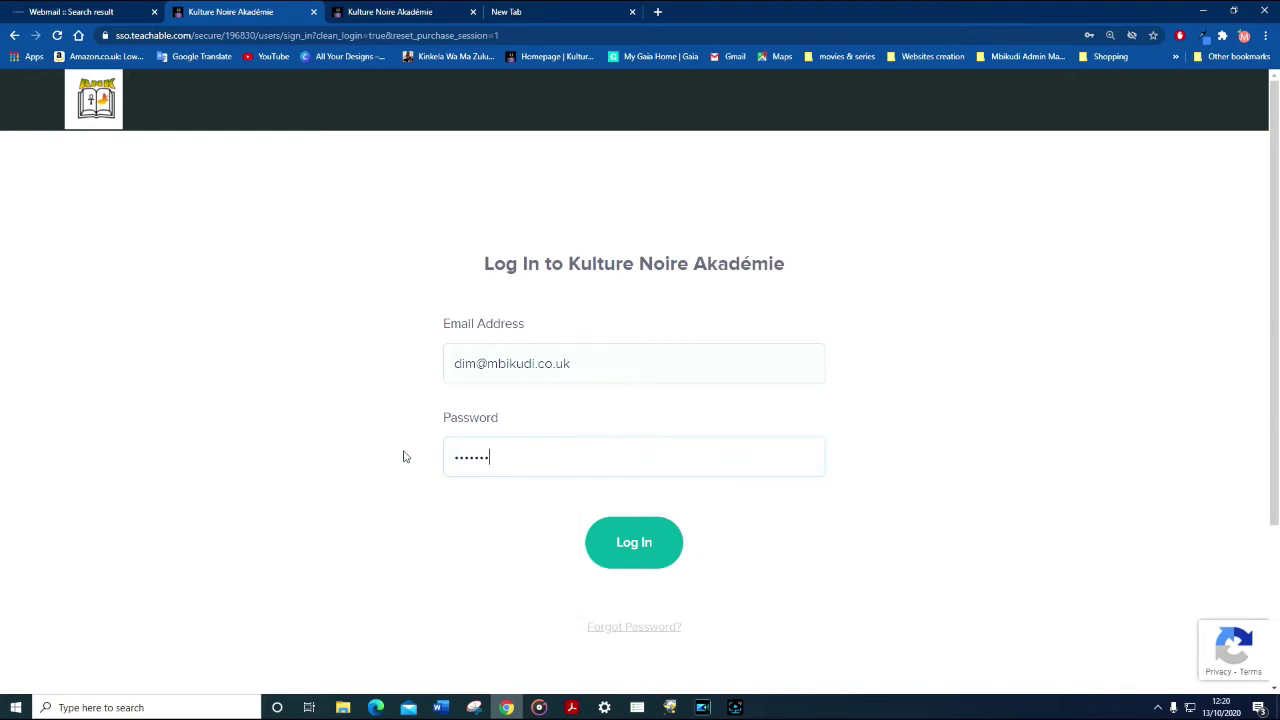
{"action": "type", "text": "•"}
{"action": "left_click", "coordinate": [651, 541]}
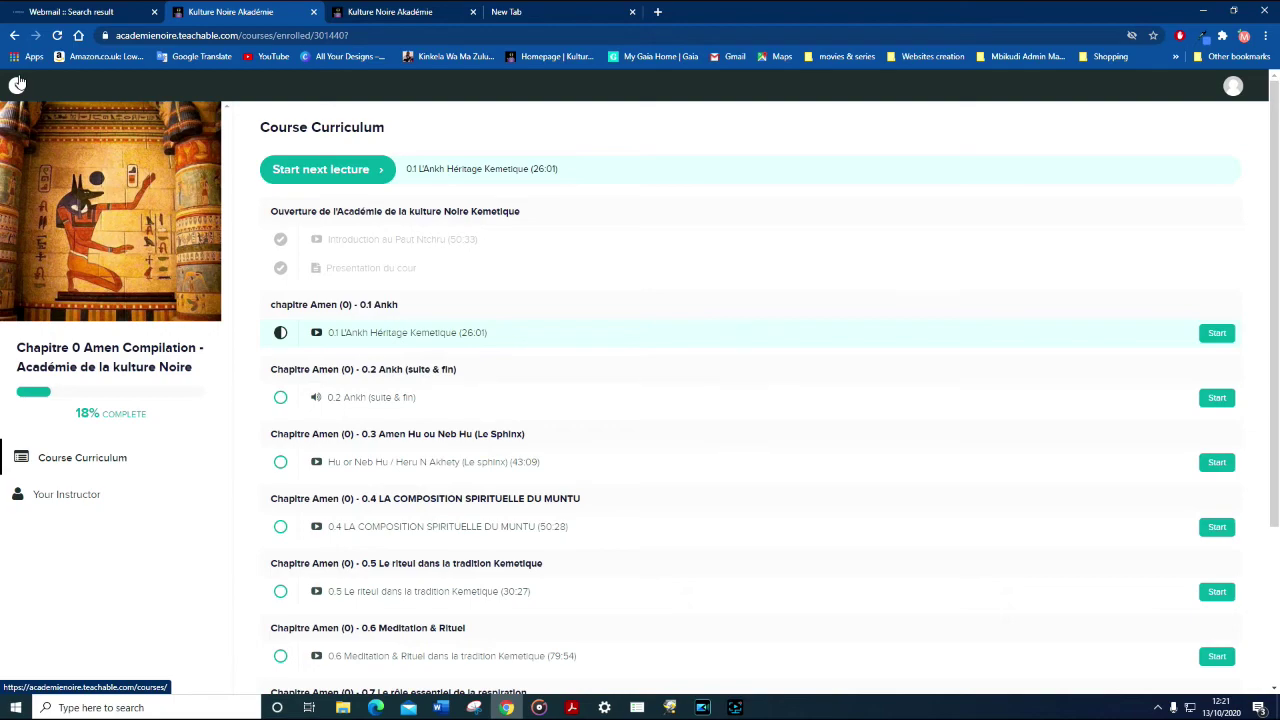
Choose Log Out from the avatar menu on the Chapitre 0 curriculum page.
{"action": "left_click", "coordinate": [1232, 88]}
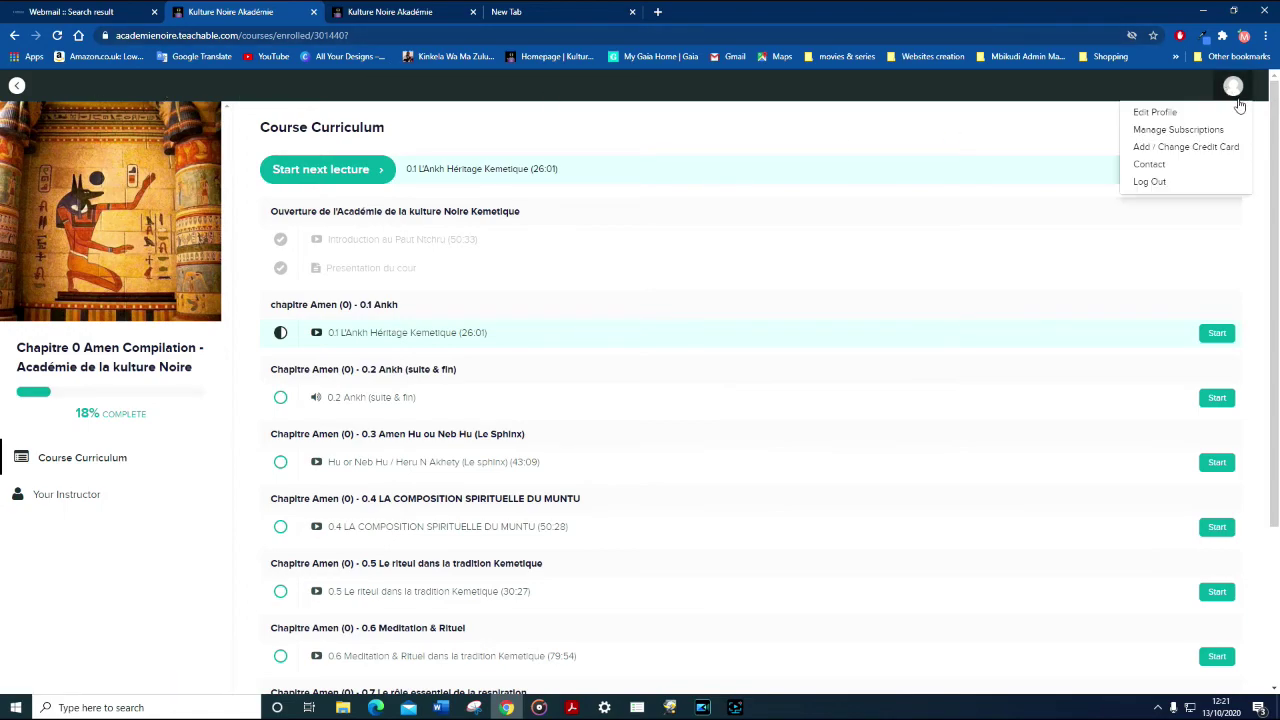
{"action": "left_click", "coordinate": [1150, 184]}
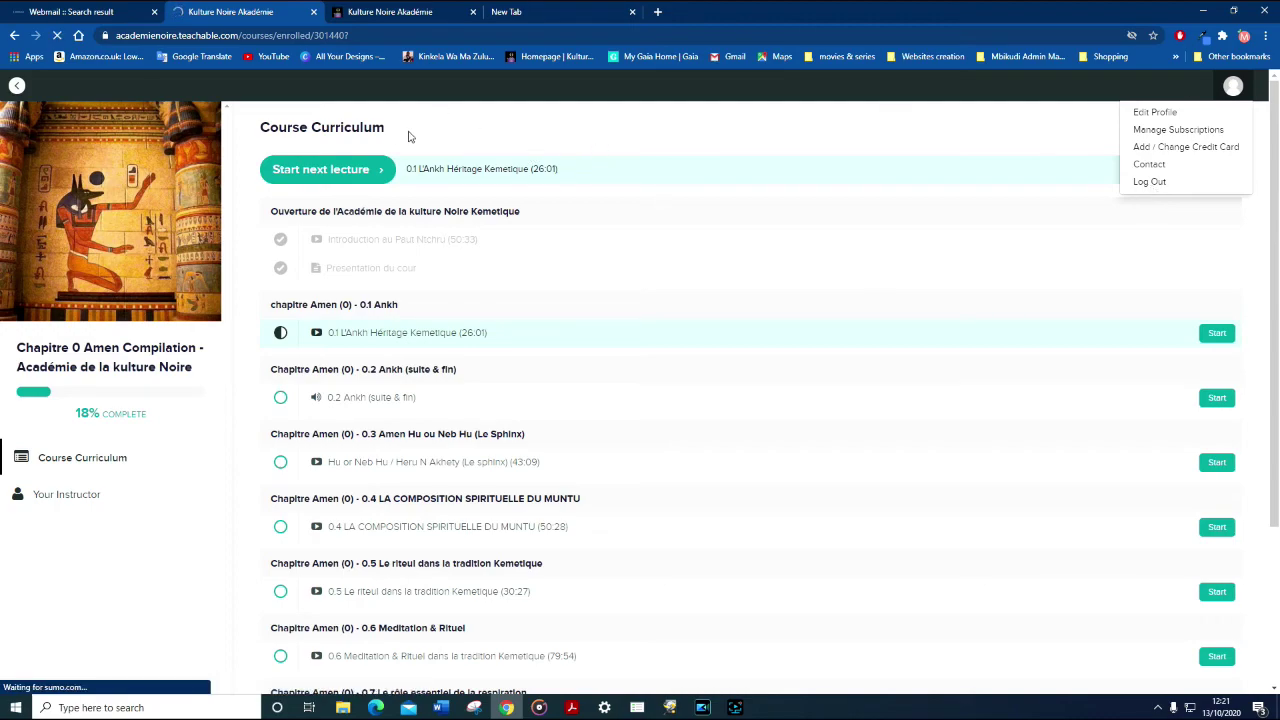